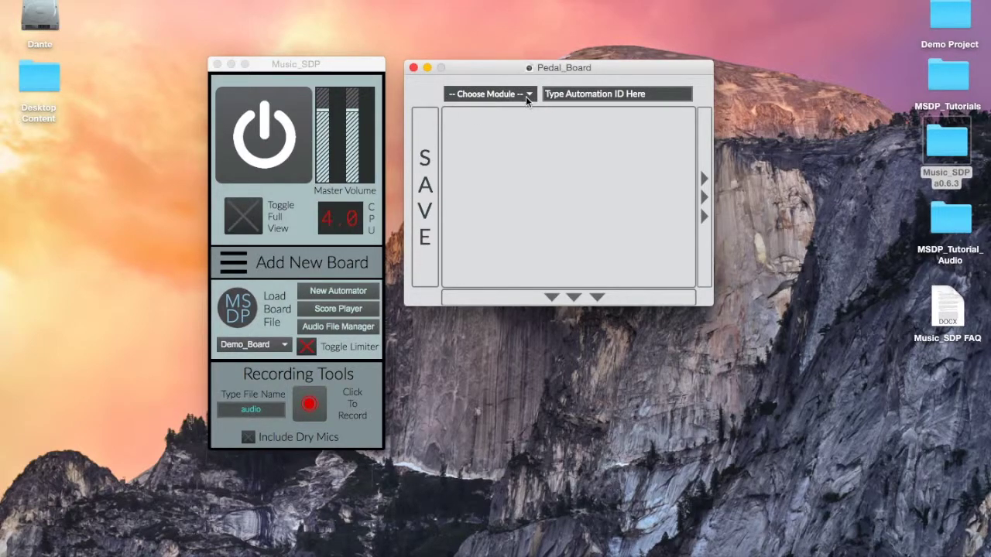
# - Review the available modules and enter My_Module_Name as the automation ID of the empty slot
pyautogui.click(531, 96)
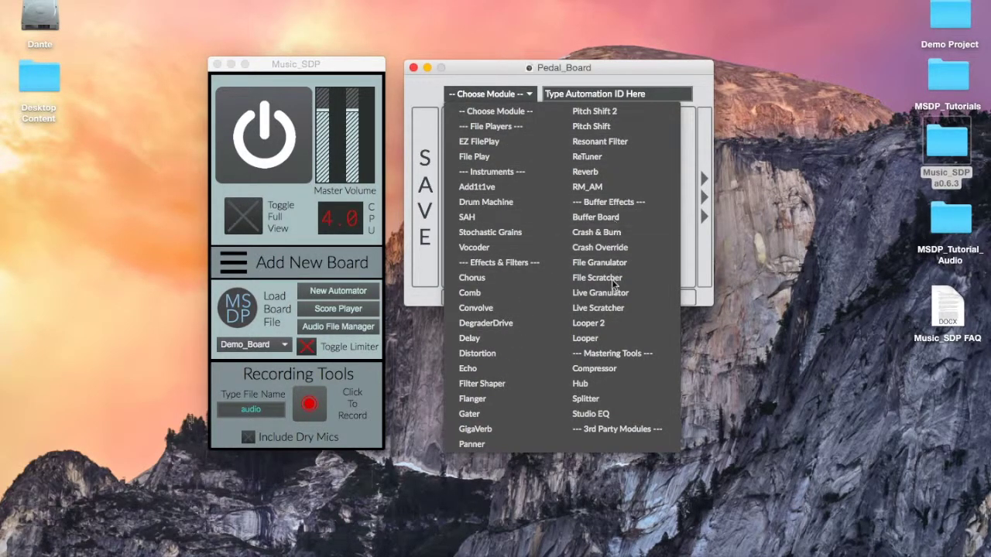
pyautogui.click(514, 92)
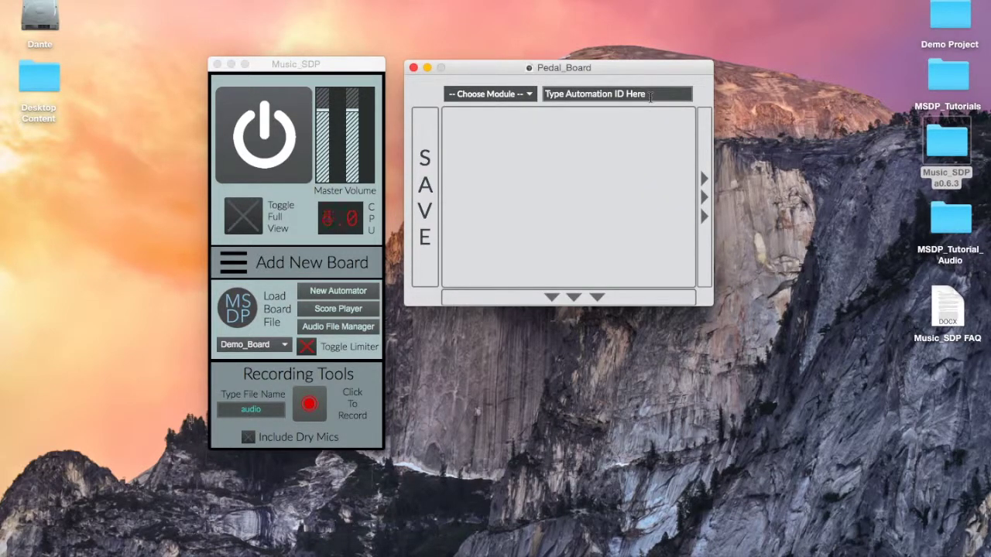
pyautogui.moveTo(650, 94); pyautogui.dragTo(544, 95)
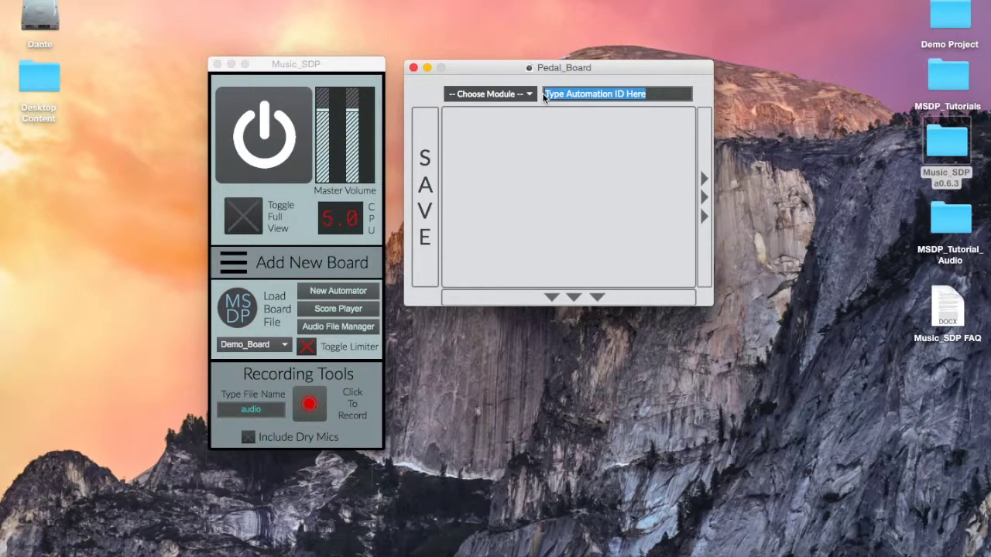
pyautogui.write('My-')
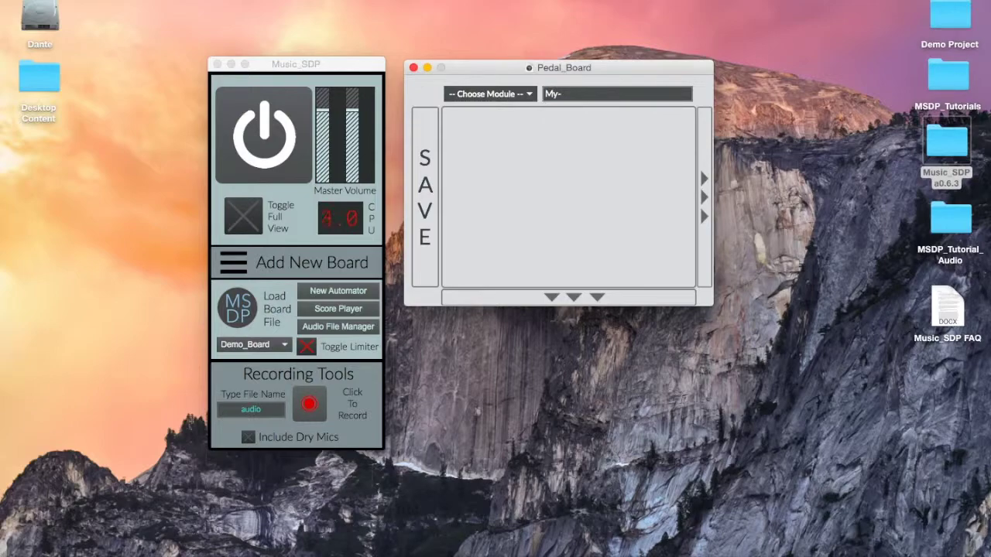
pyautogui.write('Mu')
pyautogui.write('dule_Name')
# - Expand the Pedal_Board to a two-by-two grid by adding a second column and a second row of slots
pyautogui.moveTo(512, 69); pyautogui.dragTo(454, 34)
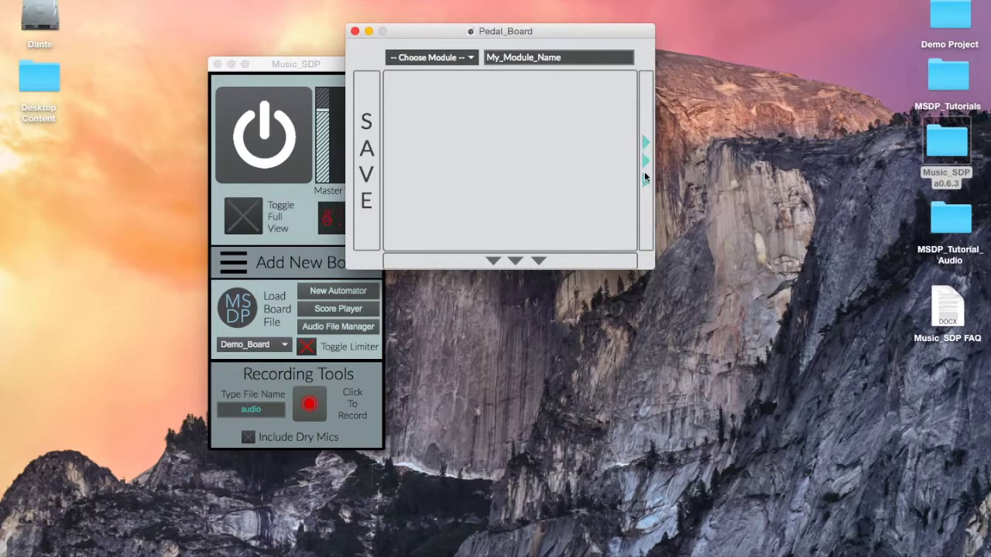
pyautogui.click(644, 171)
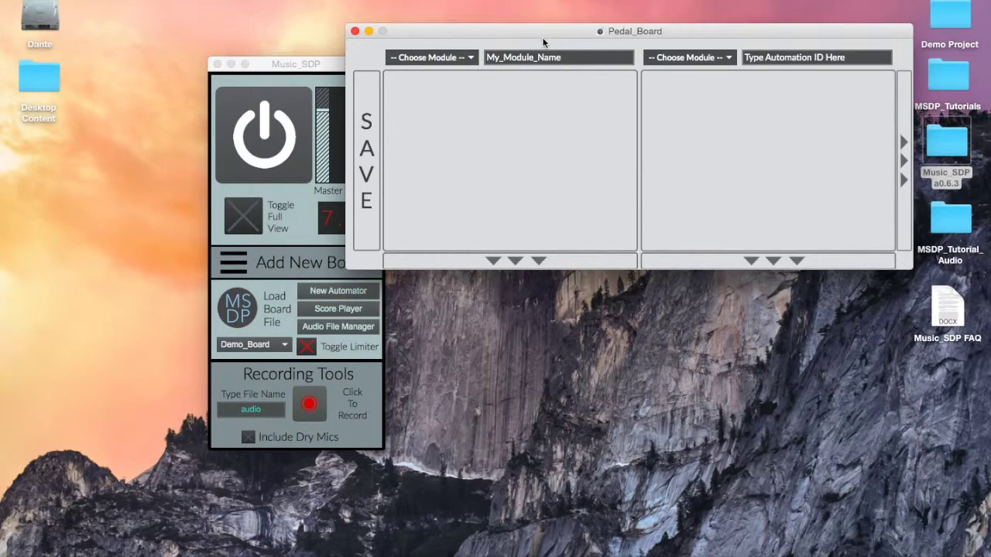
pyautogui.moveTo(538, 29); pyautogui.dragTo(503, 26)
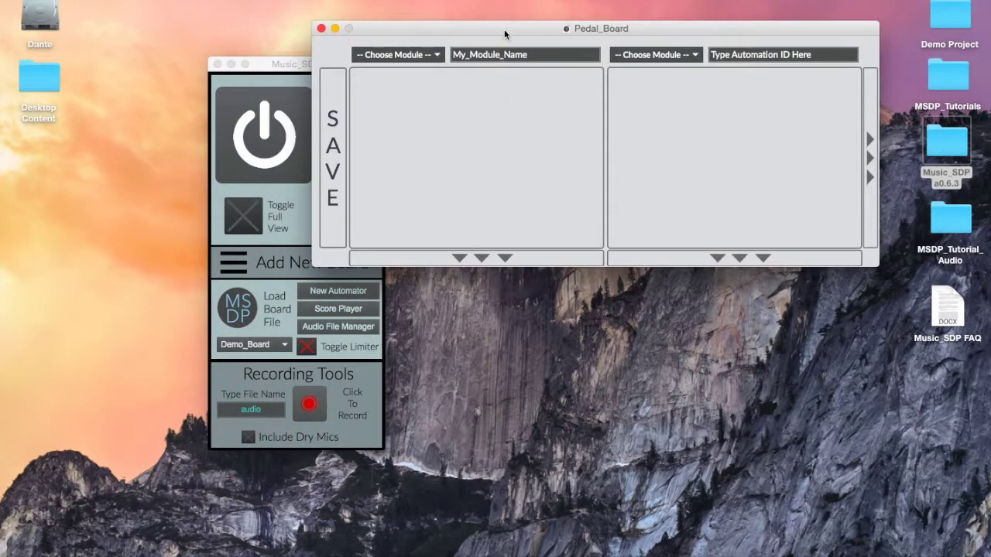
pyautogui.click(478, 261)
pyautogui.click(613, 347)
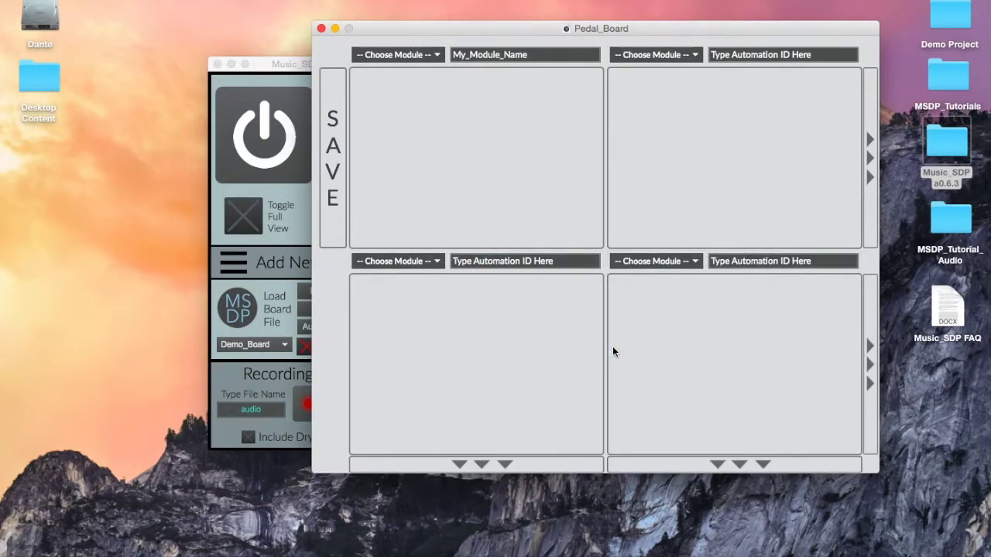
# - Arrange the Music_SDP and Pedal_Board windows side by side so that neither covers the other
pyautogui.moveTo(286, 67); pyautogui.dragTo(203, 54)
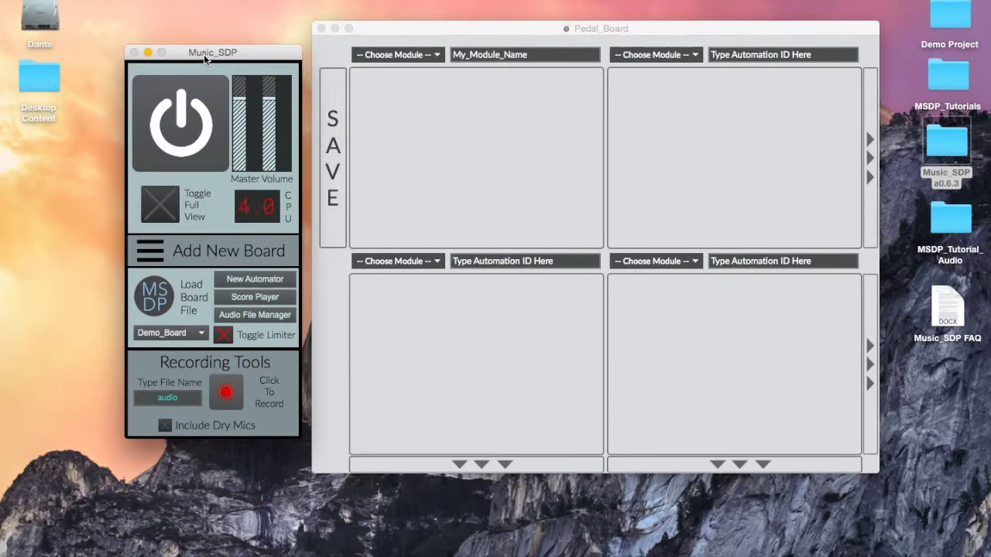
pyautogui.click(470, 26)
pyautogui.moveTo(470, 30); pyautogui.dragTo(467, 33)
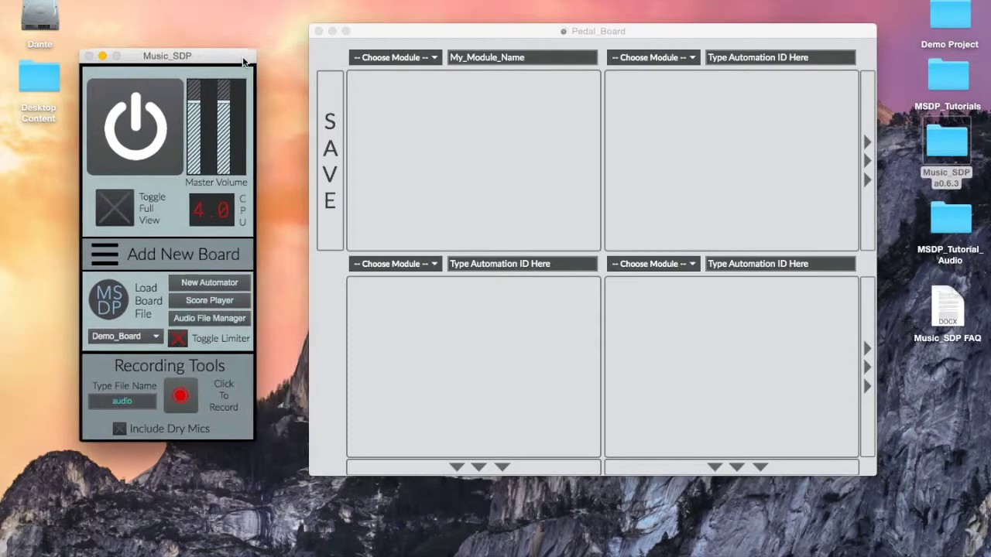
pyautogui.moveTo(462, 29); pyautogui.dragTo(414, 31)
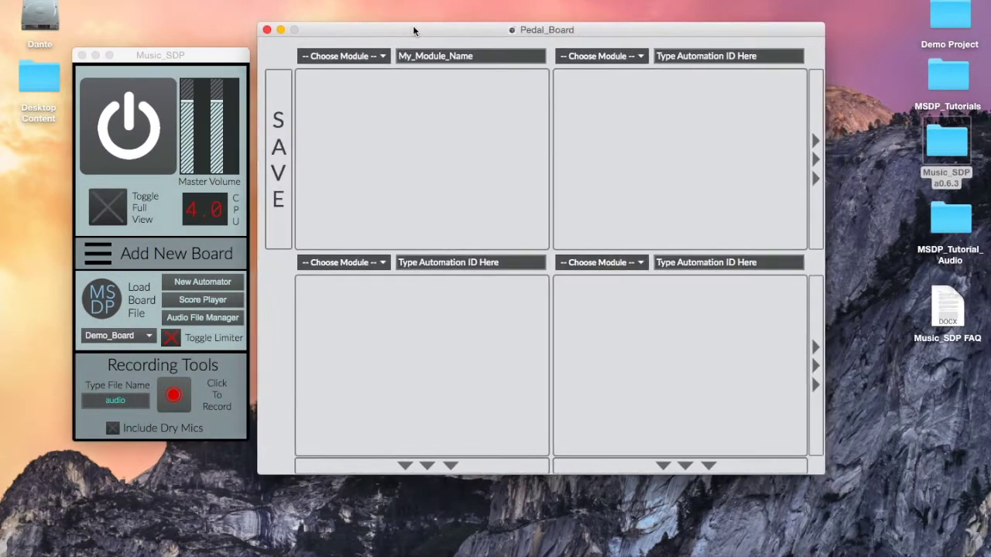
# - Load the EZ FilePlay module into the board's first slot, and open and close its first player's audio loader
pyautogui.click(351, 56)
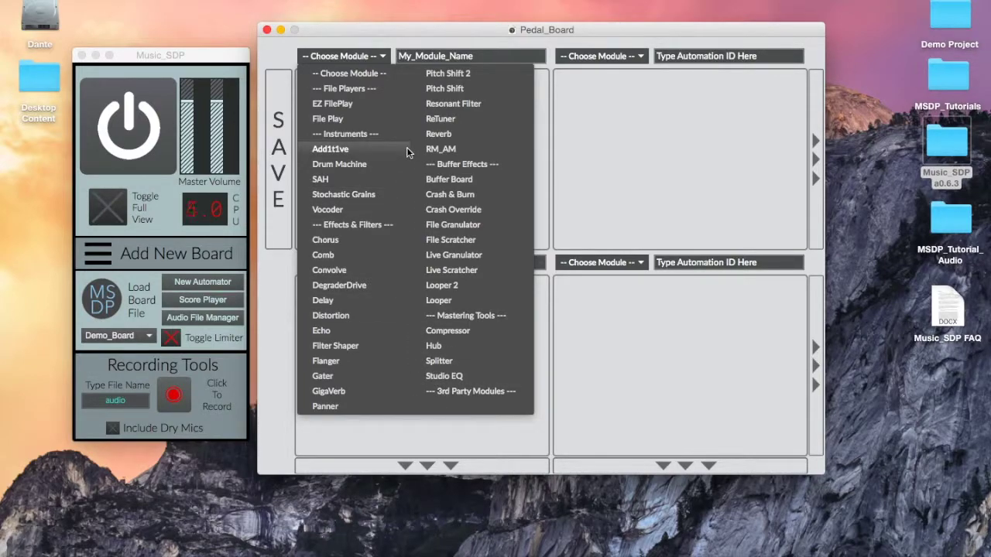
pyautogui.click(365, 104)
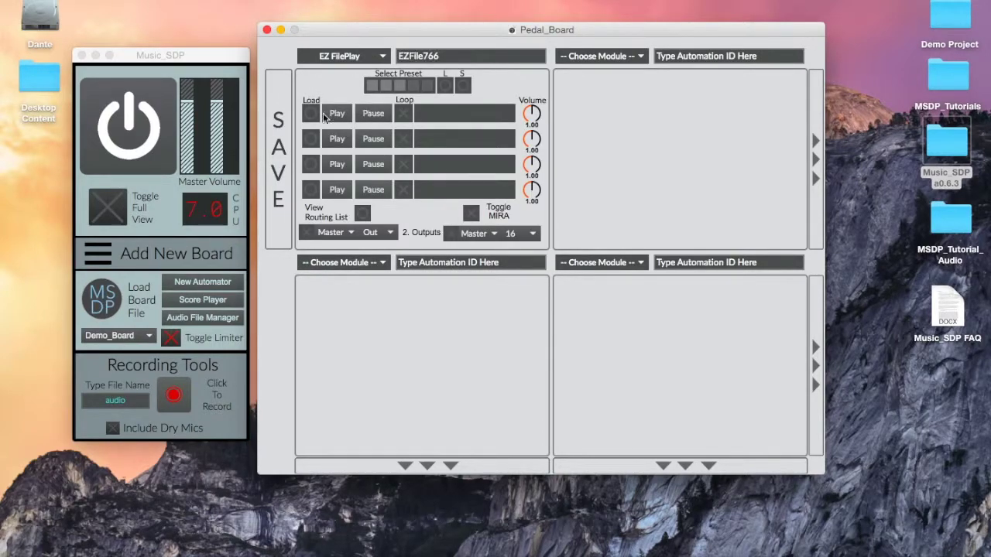
pyautogui.click(312, 114)
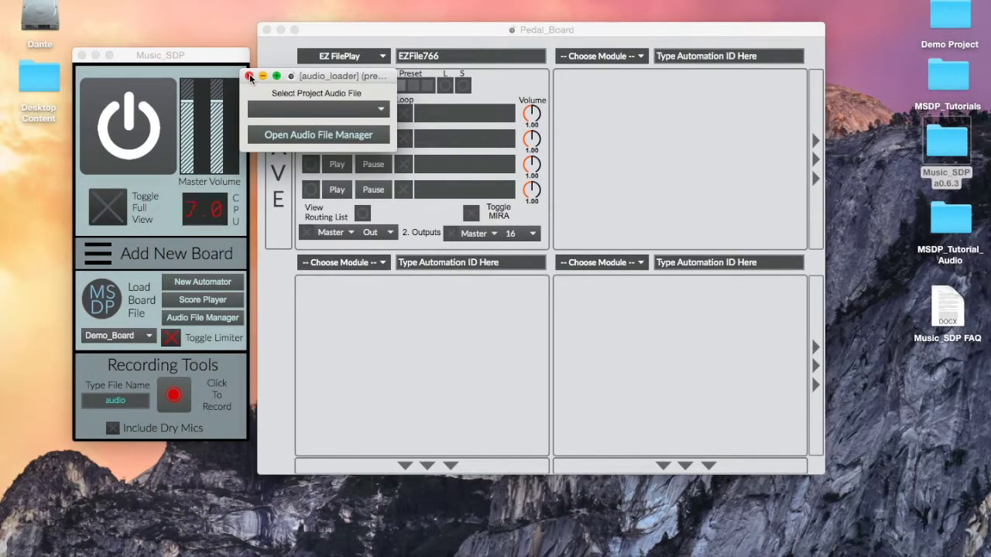
pyautogui.click(249, 76)
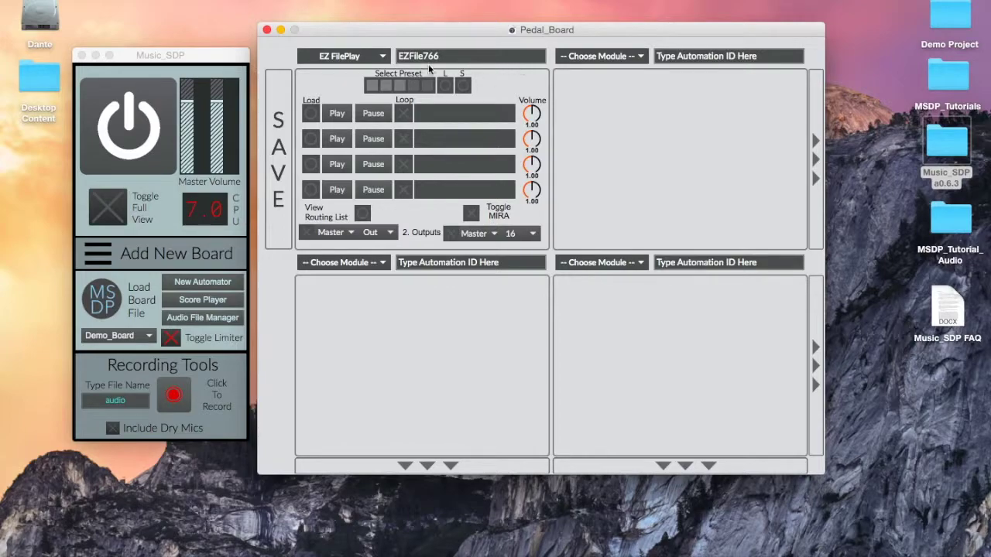
# - Switch the first slot to the File Play module, and open and close its audio file loader
pyautogui.click(363, 56)
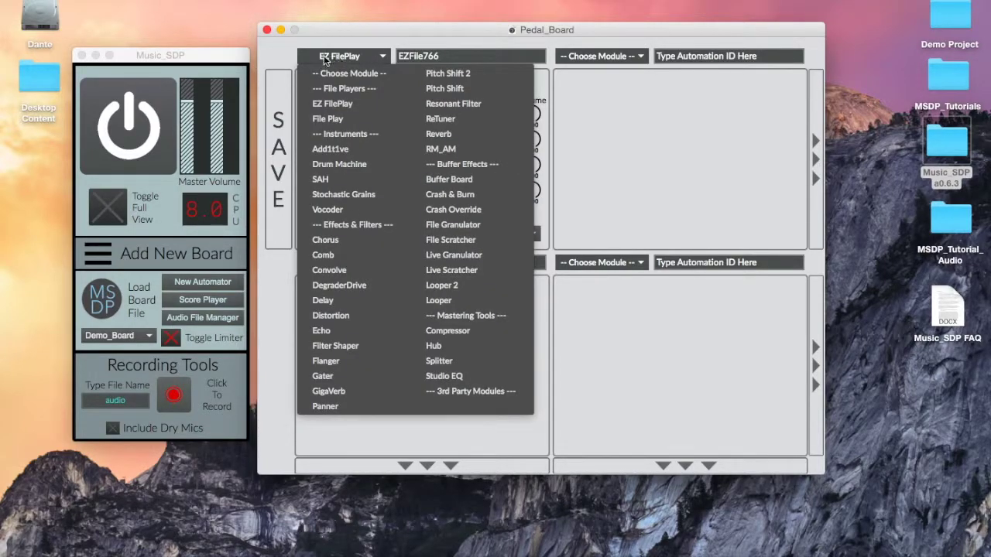
pyautogui.click(287, 48)
pyautogui.click(341, 56)
pyautogui.click(325, 101)
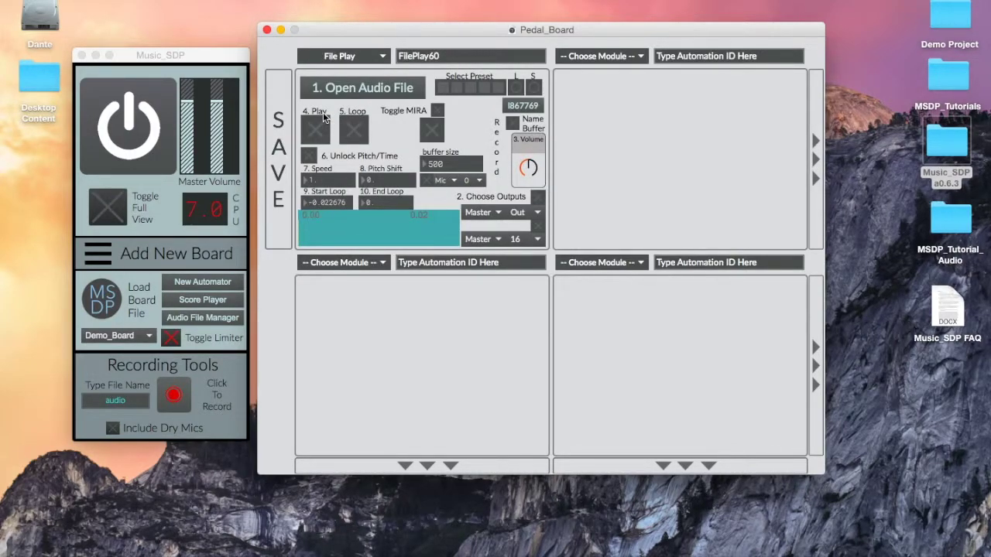
pyautogui.click(333, 87)
pyautogui.click(254, 71)
pyautogui.click(396, 95)
pyautogui.click(252, 76)
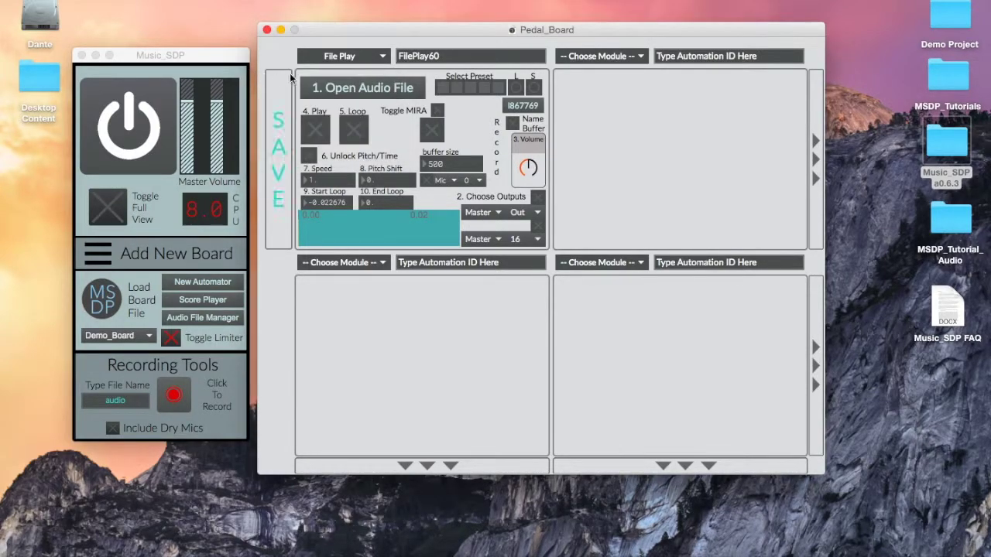
# - Load the SAH instrument into the first slot and replace it with the Drum Machine
pyautogui.click(321, 61)
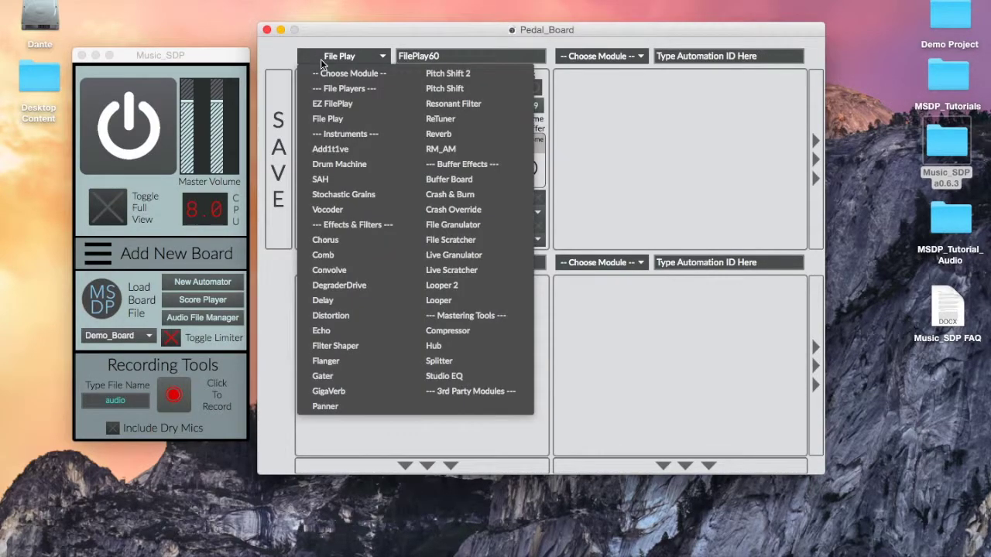
pyautogui.click(345, 180)
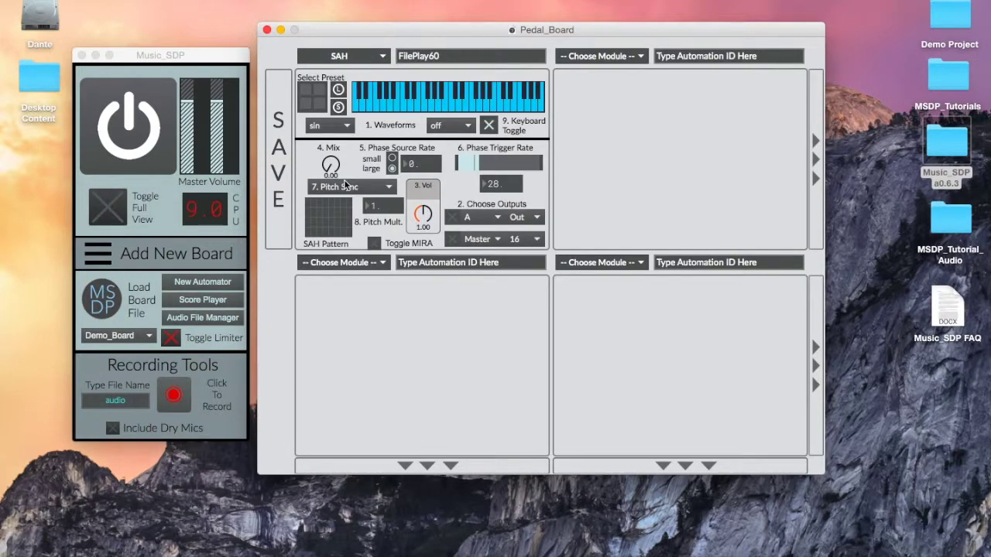
pyautogui.click(358, 60)
pyautogui.click(349, 164)
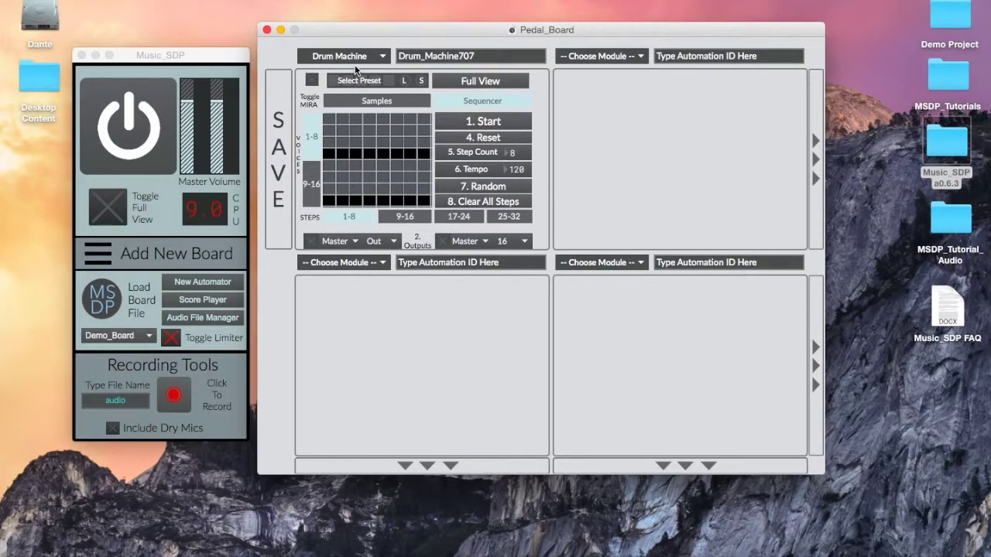
# - Draw two crossing diagonals of steps in the Drum Machine's sequencer grid and show its Samples view
pyautogui.moveTo(328, 201); pyautogui.dragTo(423, 130)
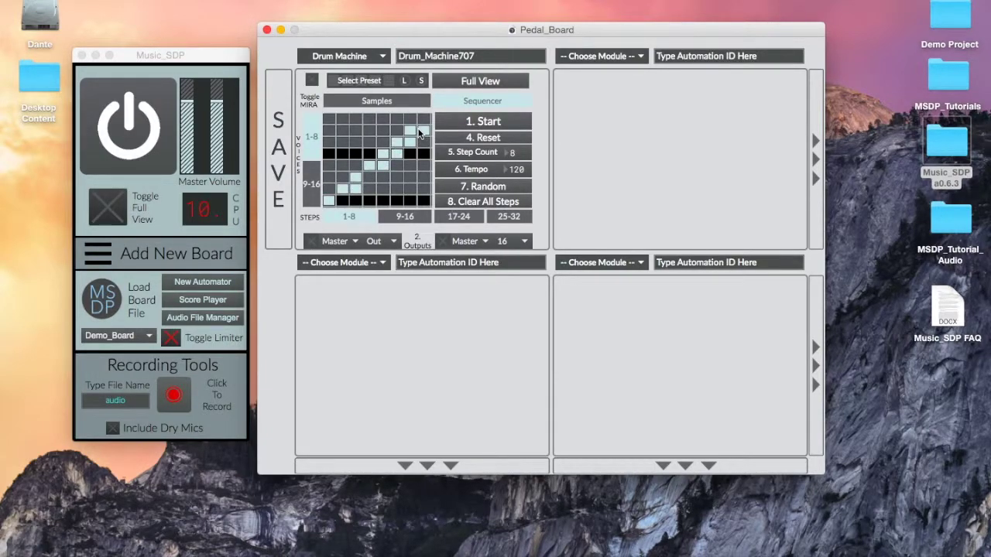
pyautogui.click(331, 121)
pyautogui.moveTo(334, 129); pyautogui.dragTo(418, 203)
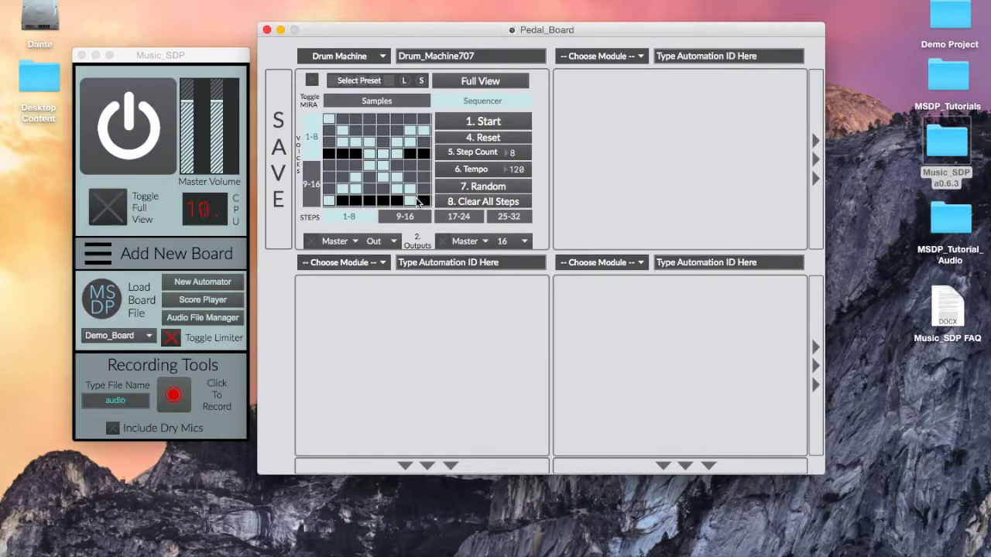
pyautogui.click(359, 101)
# - Load the Resonant Filter module into the first slot and replace it with the Delay module
pyautogui.click(344, 56)
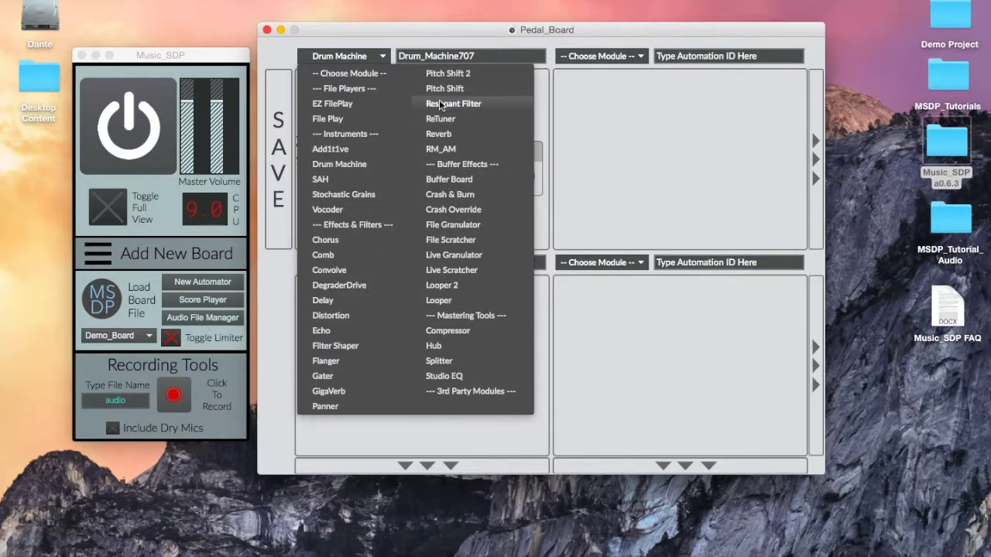
pyautogui.press('Escape')
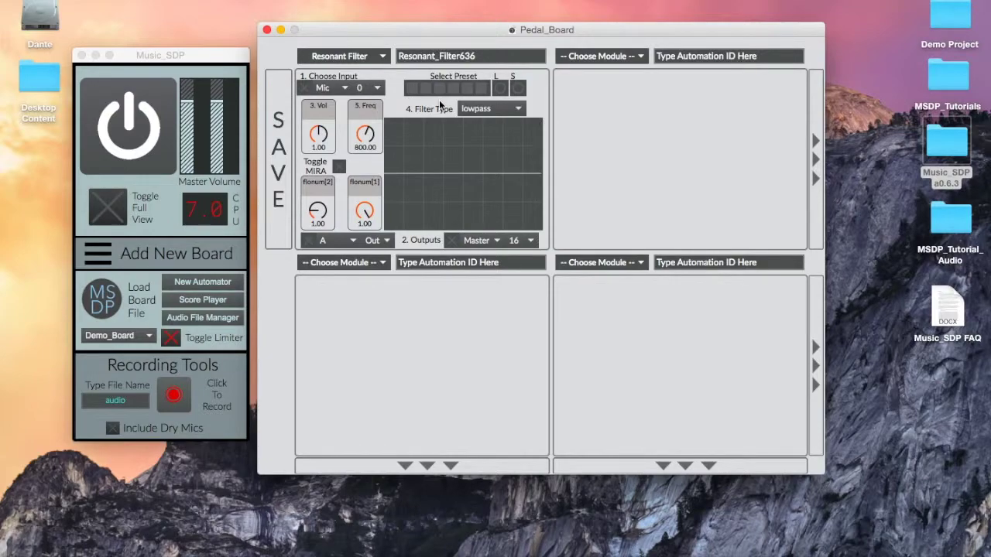
pyautogui.click(365, 60)
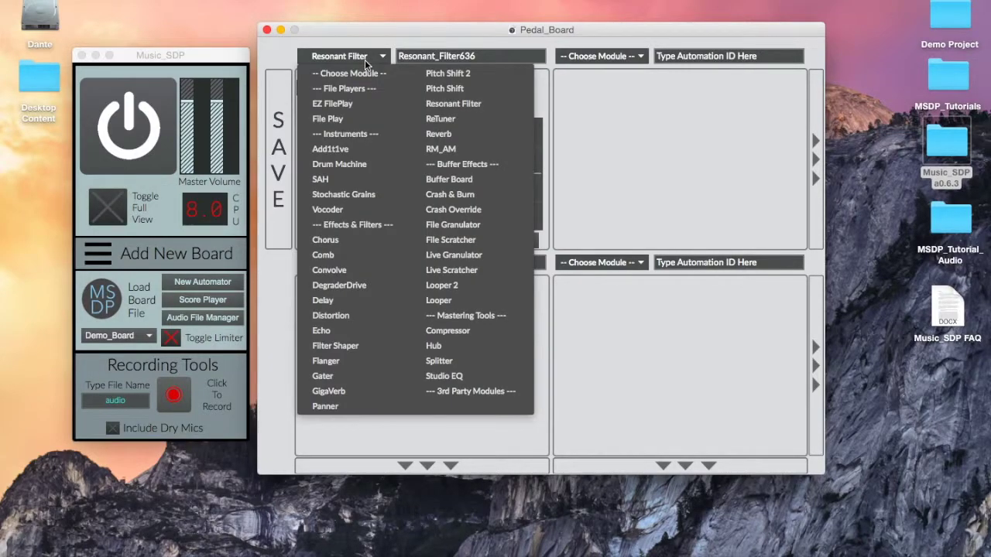
pyautogui.click(351, 301)
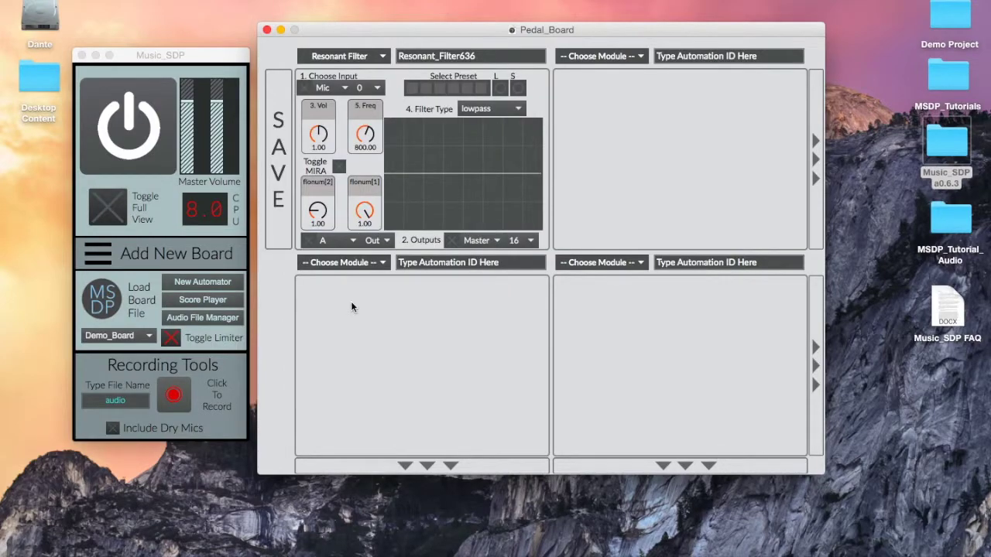
# - Change the first slot to the Pitch Shift module and replace that with the Reverb module
pyautogui.click(342, 57)
pyautogui.click(447, 87)
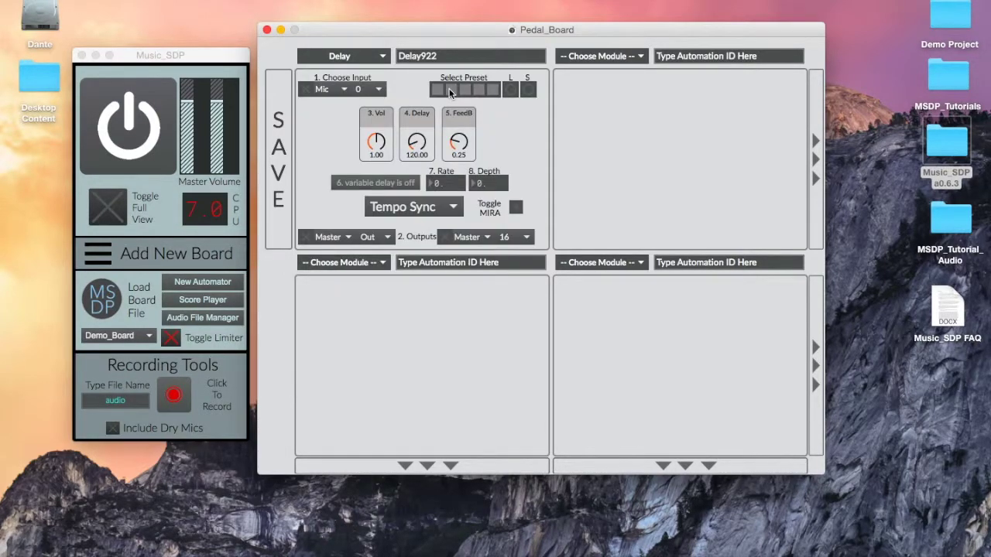
pyautogui.click(358, 61)
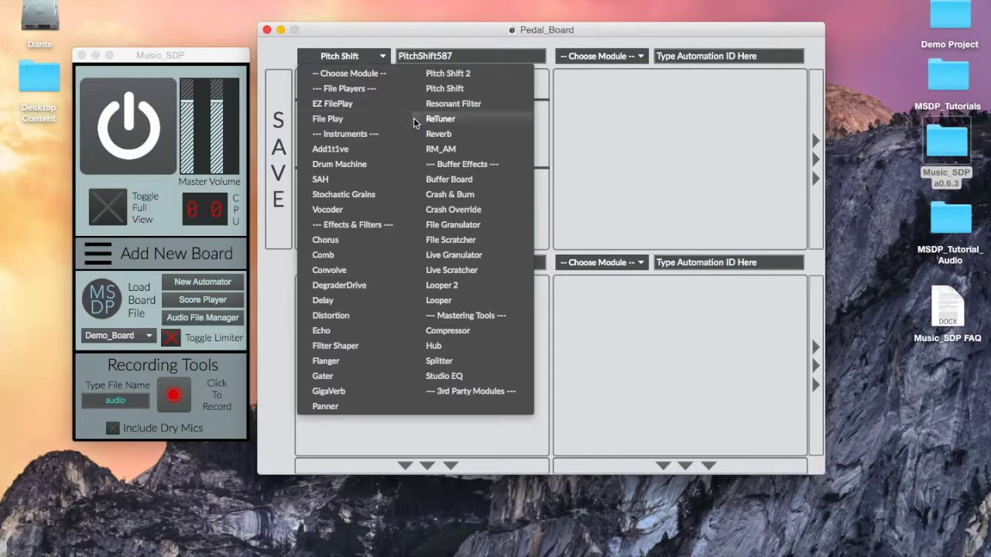
pyautogui.click(429, 86)
# - Load the Live Scratcher buffer effect into the first slot and replace it with the Hub mastering tool
pyautogui.click(341, 56)
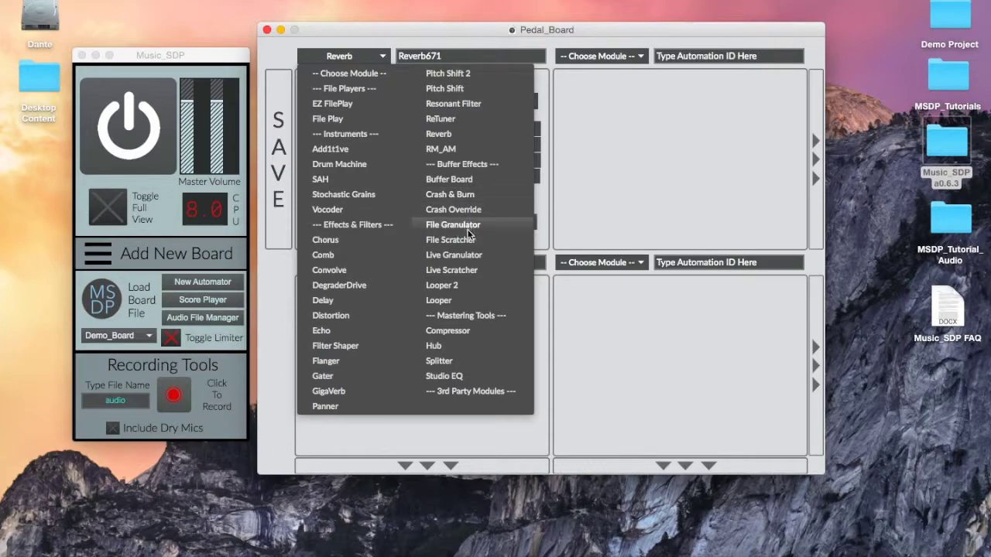
pyautogui.click(462, 269)
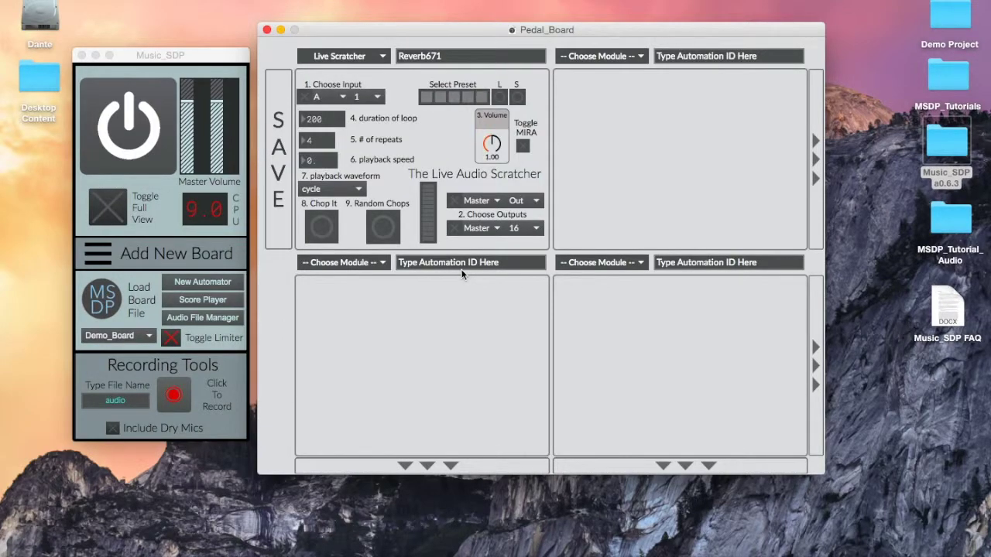
pyautogui.click(350, 62)
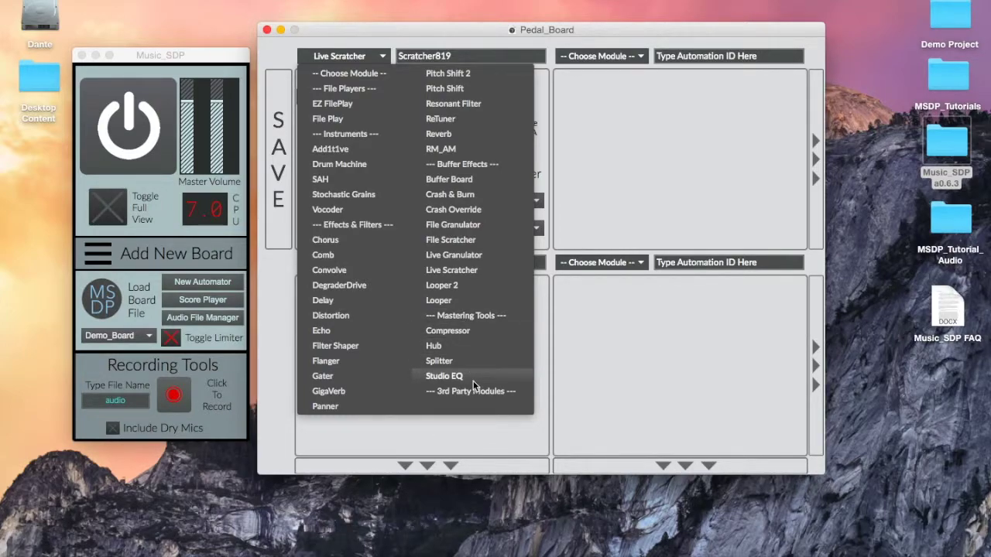
pyautogui.click(469, 347)
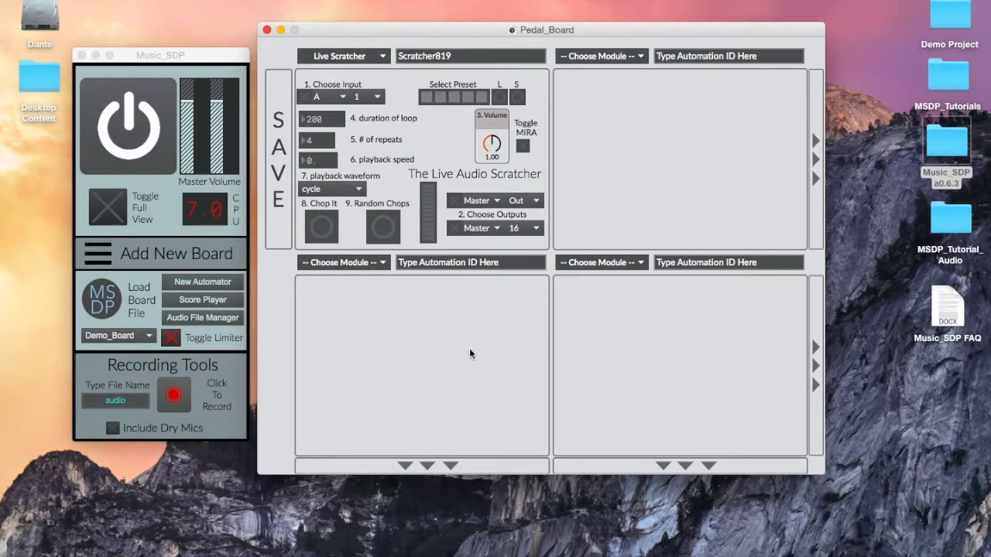
# - Replace the Hub in the first slot with the Splitter module
pyautogui.click(370, 57)
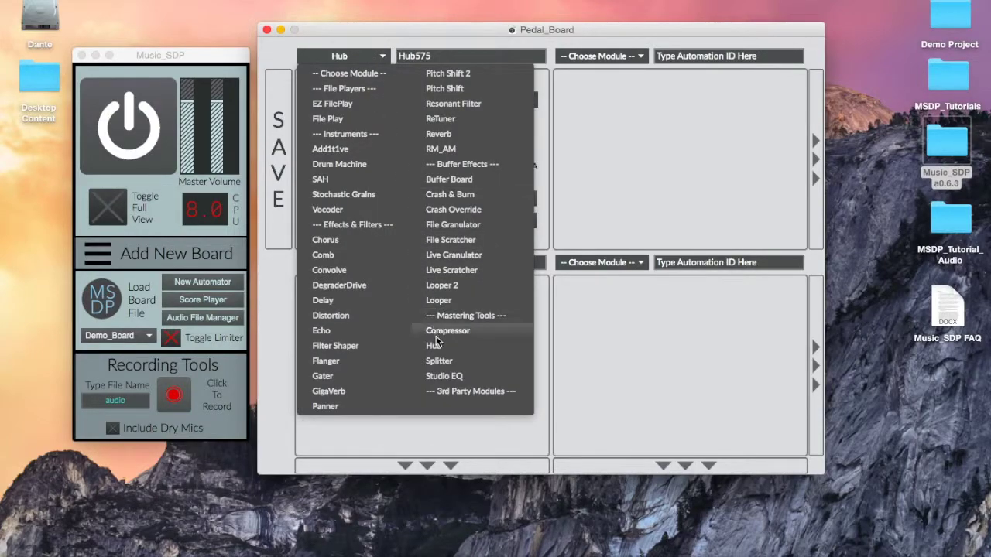
pyautogui.click(465, 357)
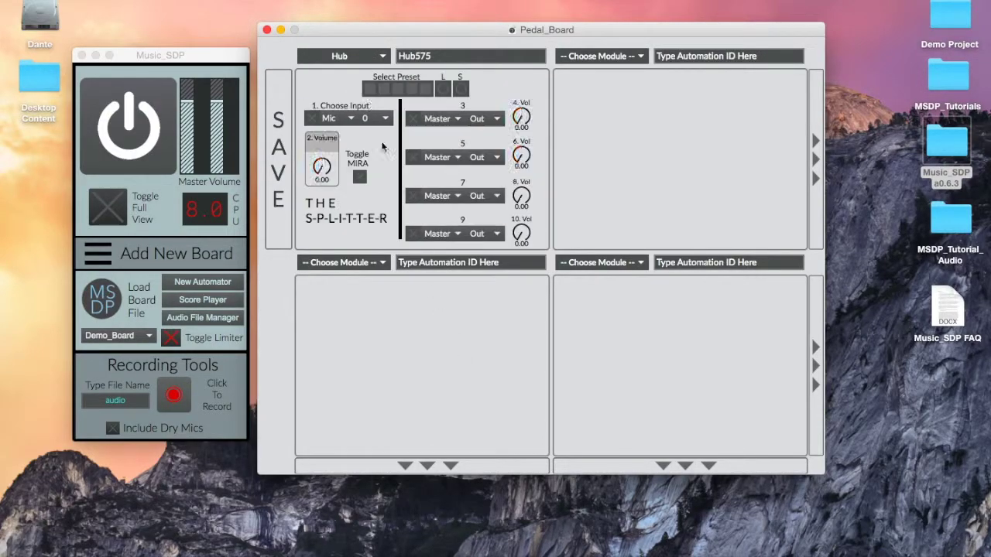
# - Replace the Splitter in the first slot with the Studio EQ mastering tool
pyautogui.click(364, 58)
pyautogui.click(475, 372)
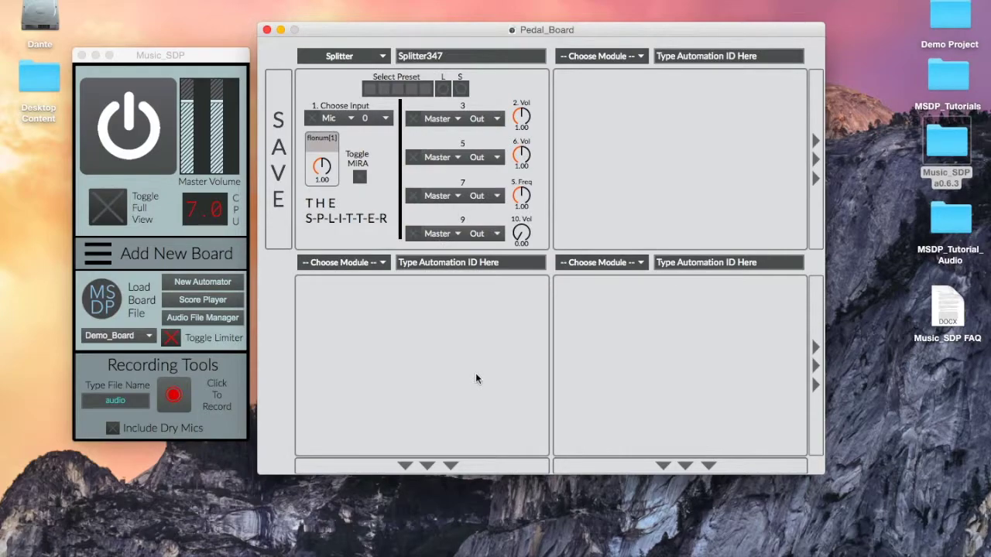
pyautogui.moveTo(382, 163)
pyautogui.mouseDown()
pyautogui.moveTo(386, 197)
pyautogui.moveTo(406, 204)
pyautogui.moveTo(399, 174)
pyautogui.mouseUp()
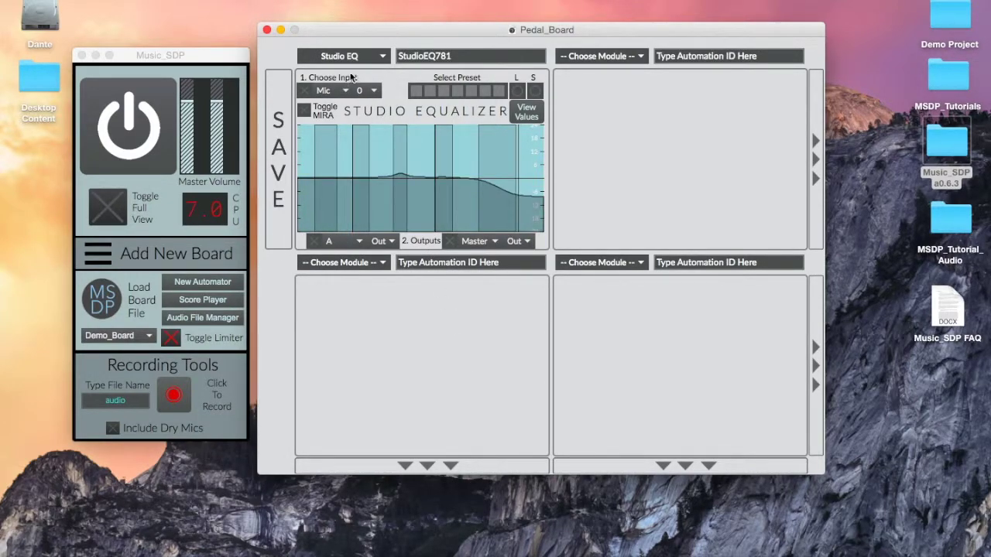
# - Choose the 3rd Party Modules heading for the first slot and check which modules are listed under it
pyautogui.click(352, 58)
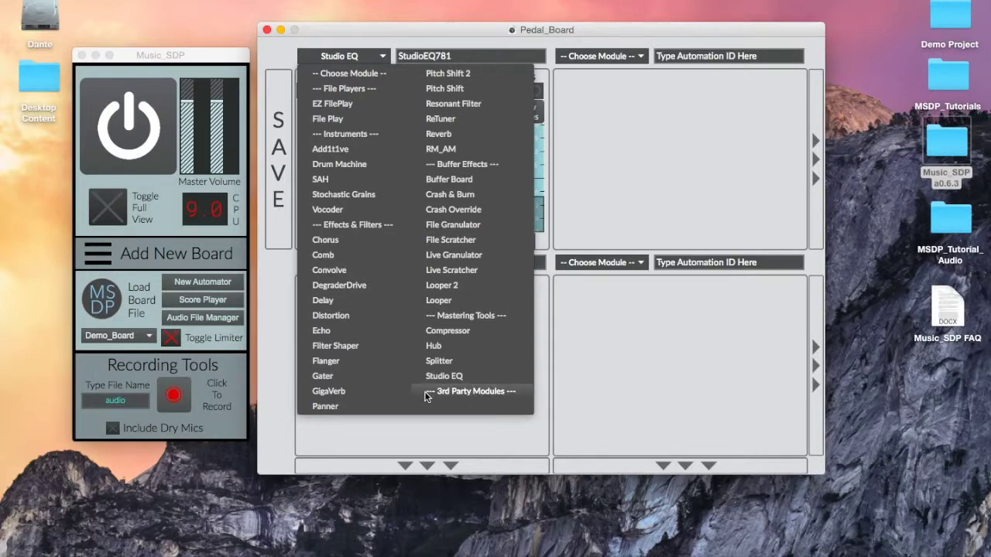
pyautogui.click(522, 398)
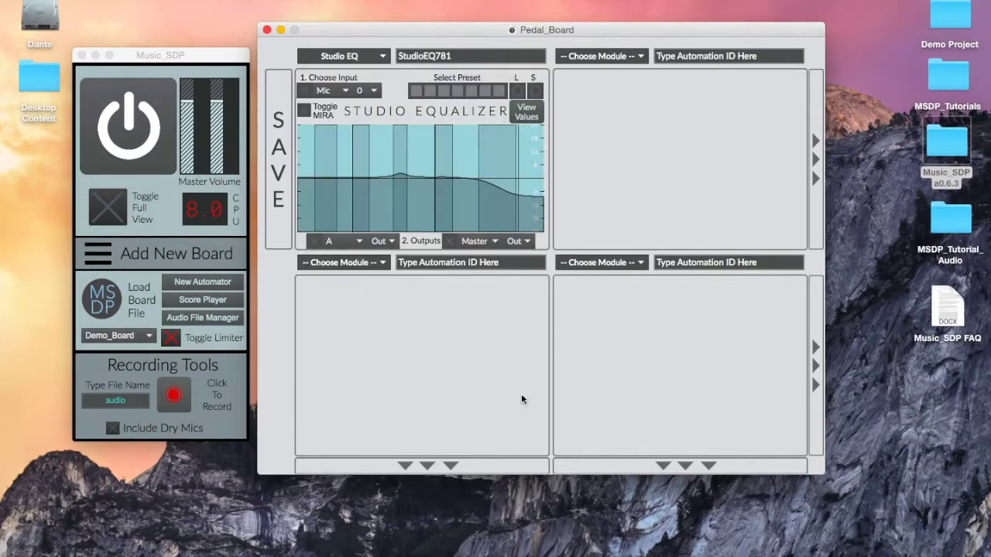
pyautogui.click(376, 55)
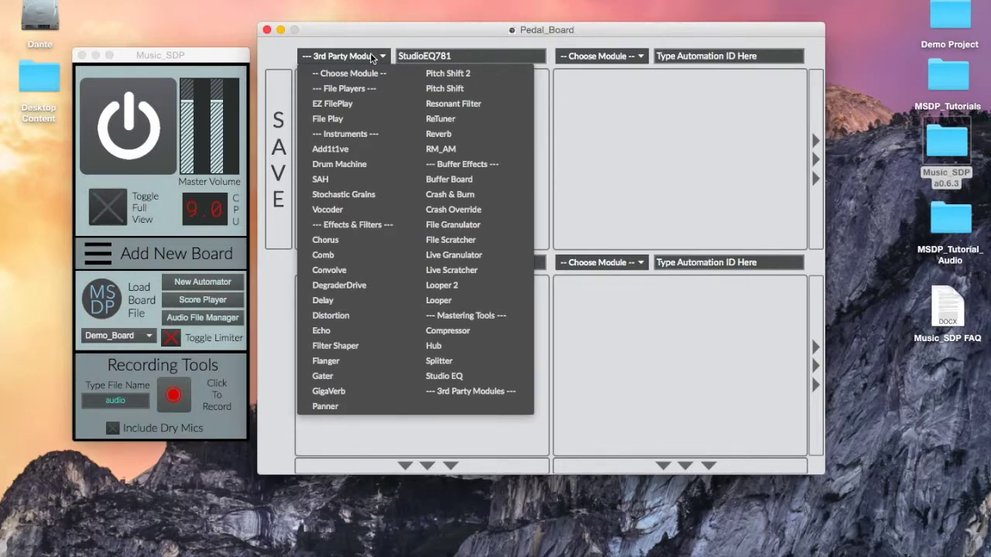
pyautogui.click(370, 51)
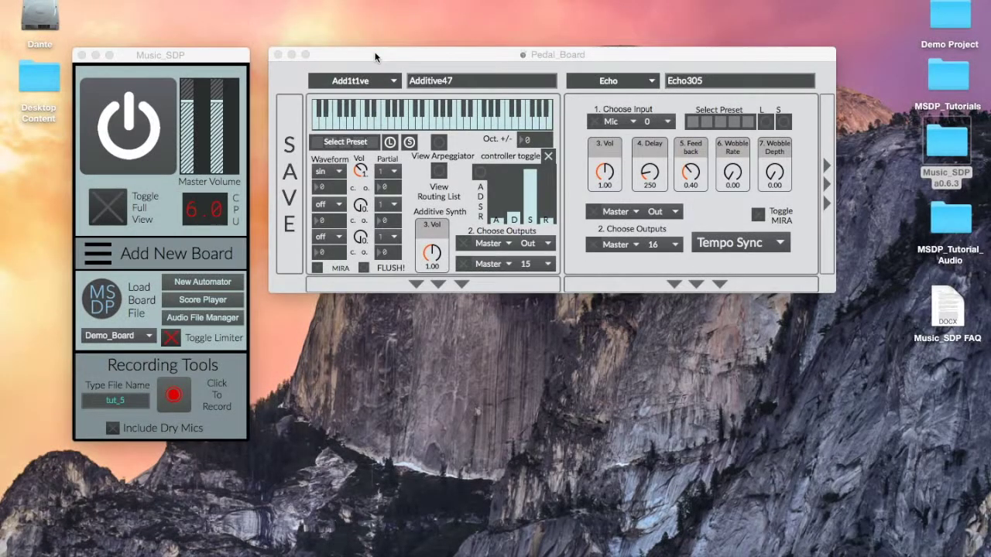
# - Start recording the audio file tut_5 and reposition the board holding the Add1t1ve and Echo modules
pyautogui.moveTo(369, 51); pyautogui.dragTo(353, 92)
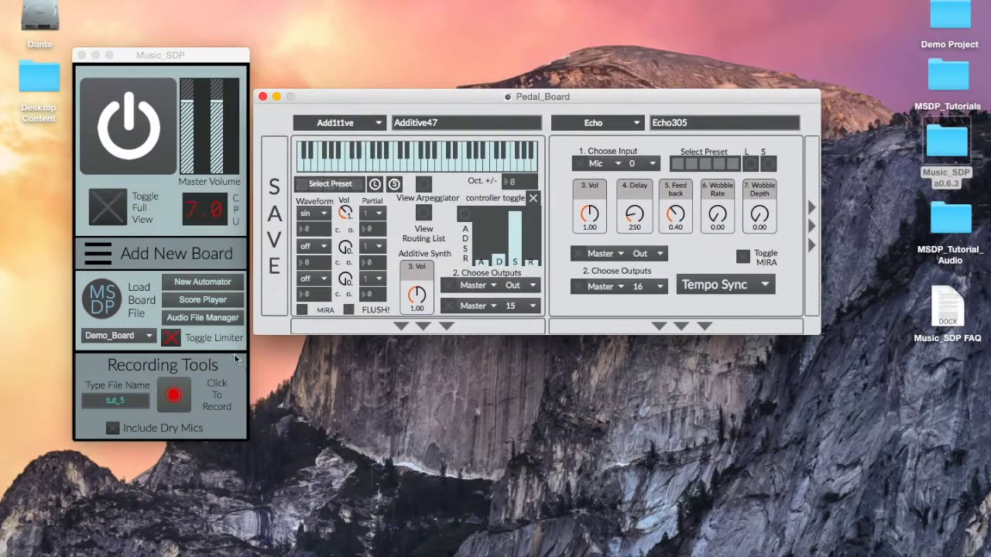
pyautogui.click(166, 400)
pyautogui.moveTo(395, 98); pyautogui.dragTo(438, 116)
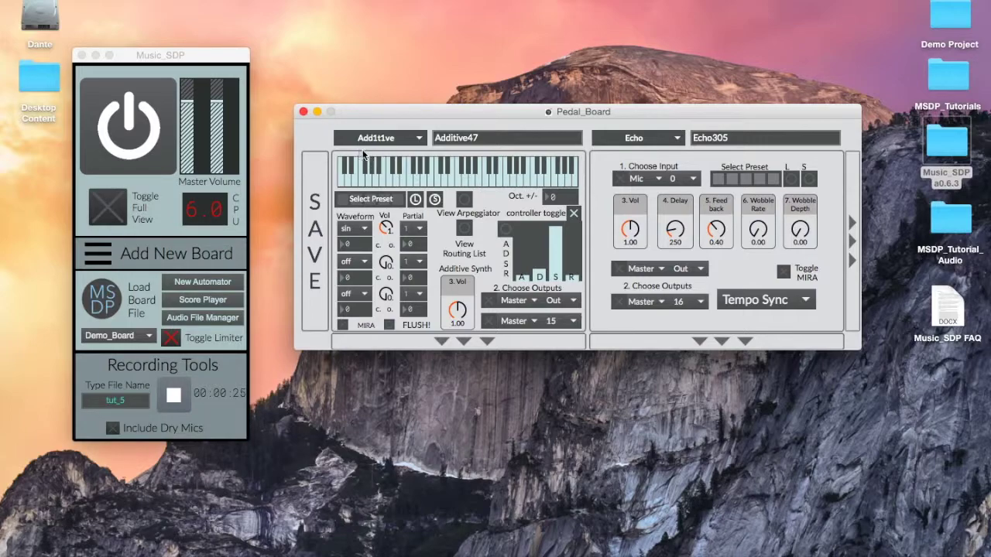
# - Set the Add1t1ve synth's volume to 0.70 and play a note on its built-in keyboard
pyautogui.moveTo(458, 310); pyautogui.dragTo(457, 322)
pyautogui.click(499, 182)
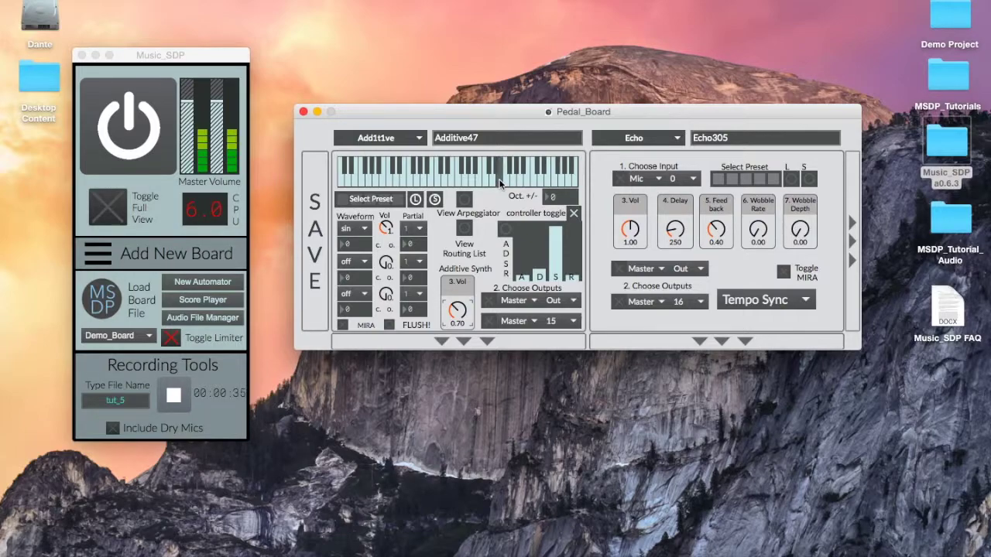
# - Open the virtual keyboard and move its window to the lower part of the pedal board
pyautogui.click(517, 3)
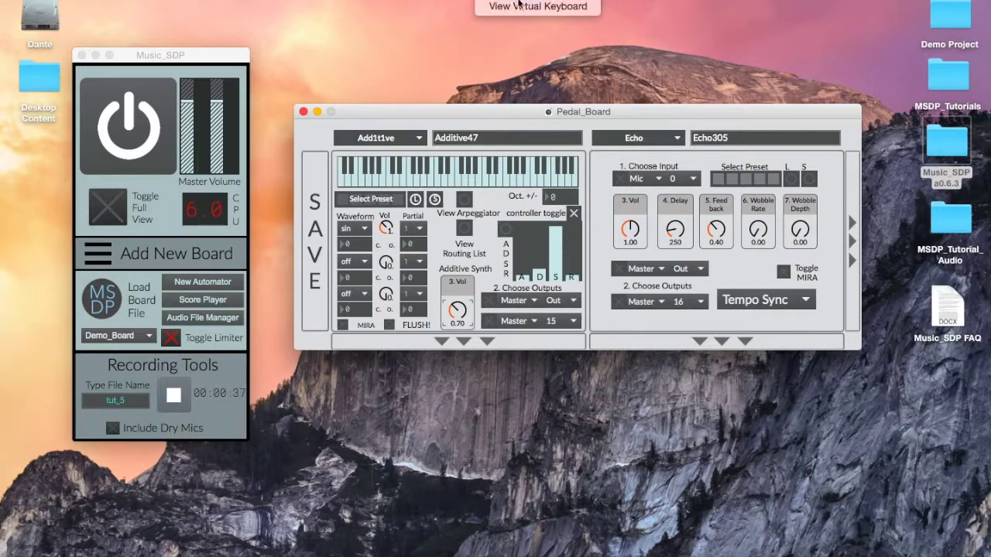
pyautogui.click(518, 8)
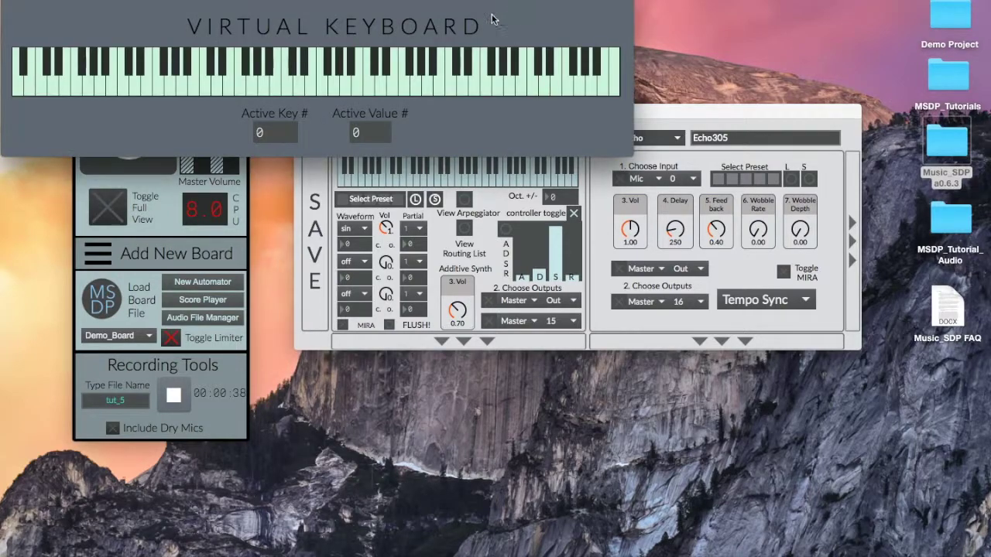
pyautogui.click(439, 75)
pyautogui.moveTo(421, 8); pyautogui.dragTo(730, 344)
# - Play keys 76, 64 and 60 on the virtual keyboard to sound the Add1t1ve synth
pyautogui.click(700, 424)
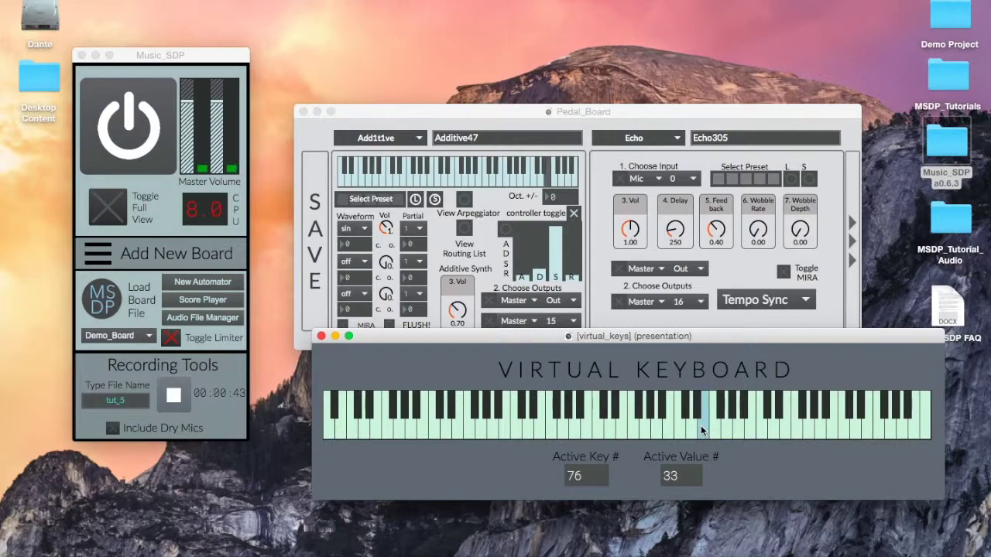
pyautogui.click(620, 424)
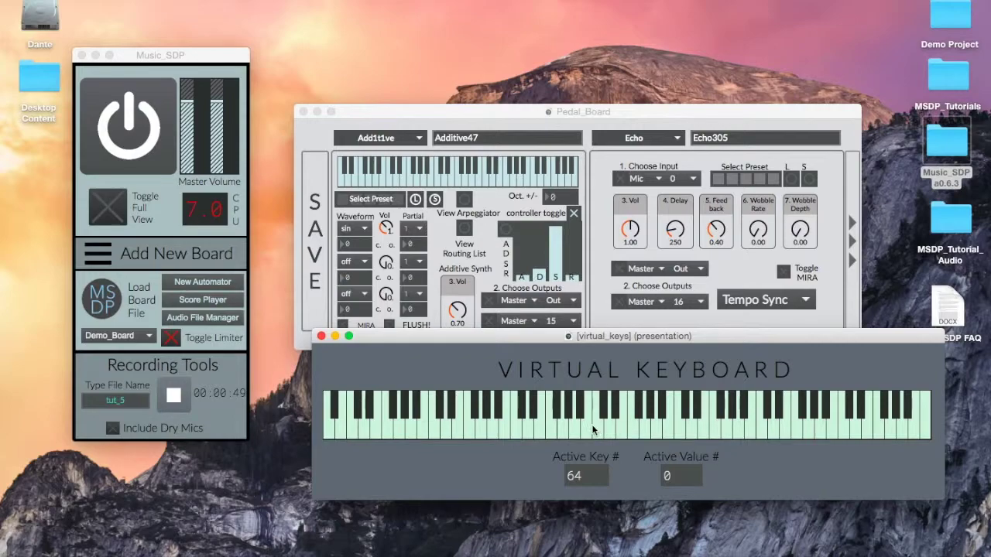
pyautogui.click(592, 426)
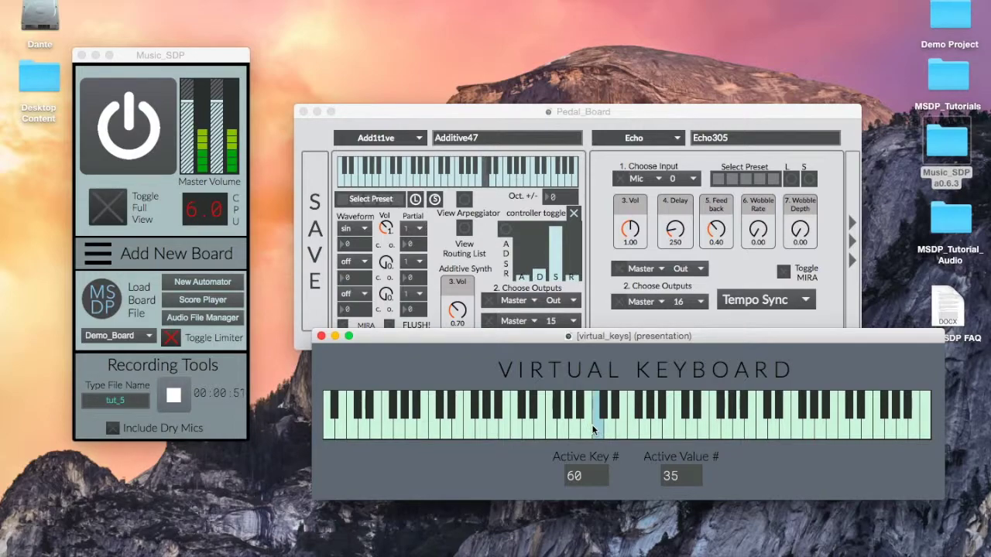
# - Arrange the pedal board above the virtual keyboard so that the two windows do not overlap
pyautogui.moveTo(552, 339); pyautogui.dragTo(531, 370)
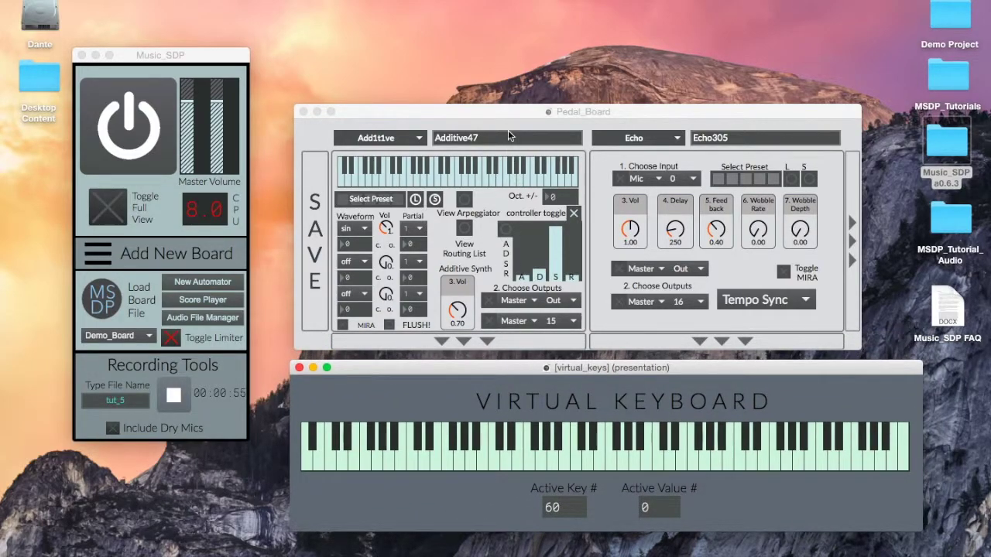
pyautogui.moveTo(507, 111); pyautogui.dragTo(527, 75)
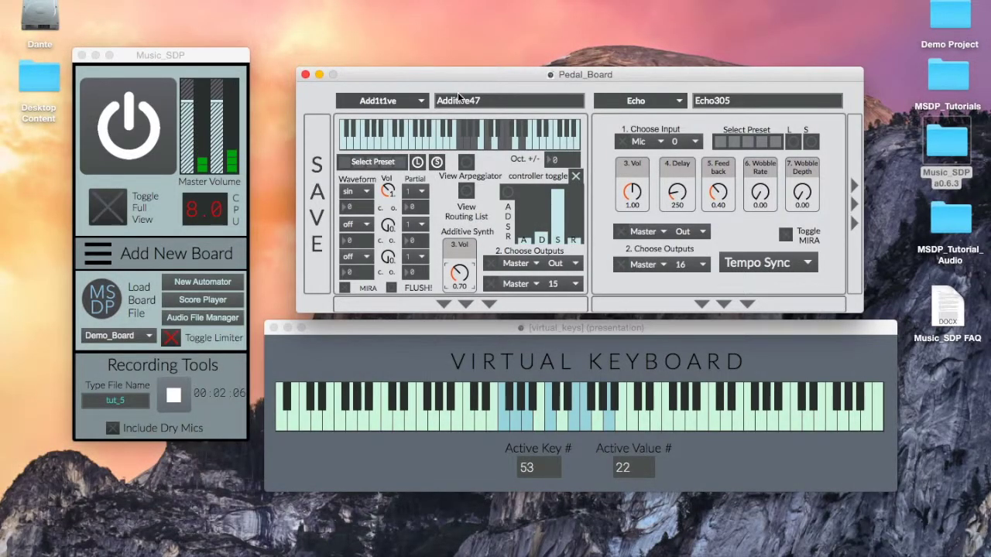
pyautogui.moveTo(462, 77); pyautogui.dragTo(463, 73)
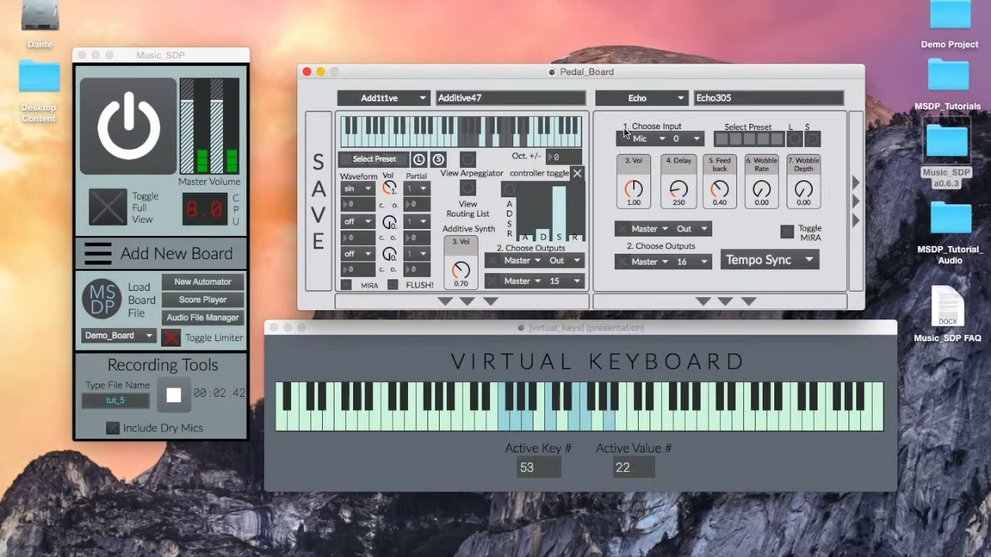
pyautogui.click(531, 283)
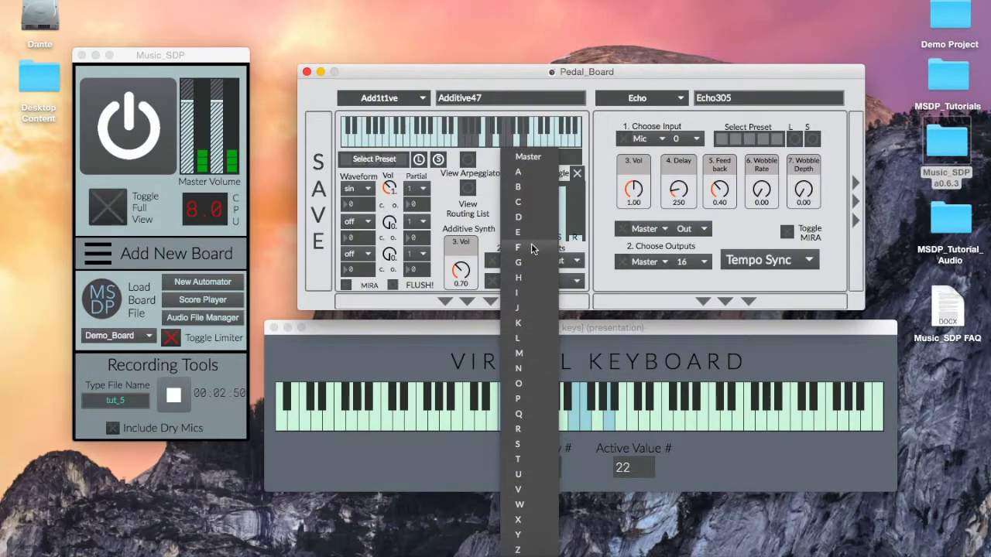
pyautogui.click(577, 281)
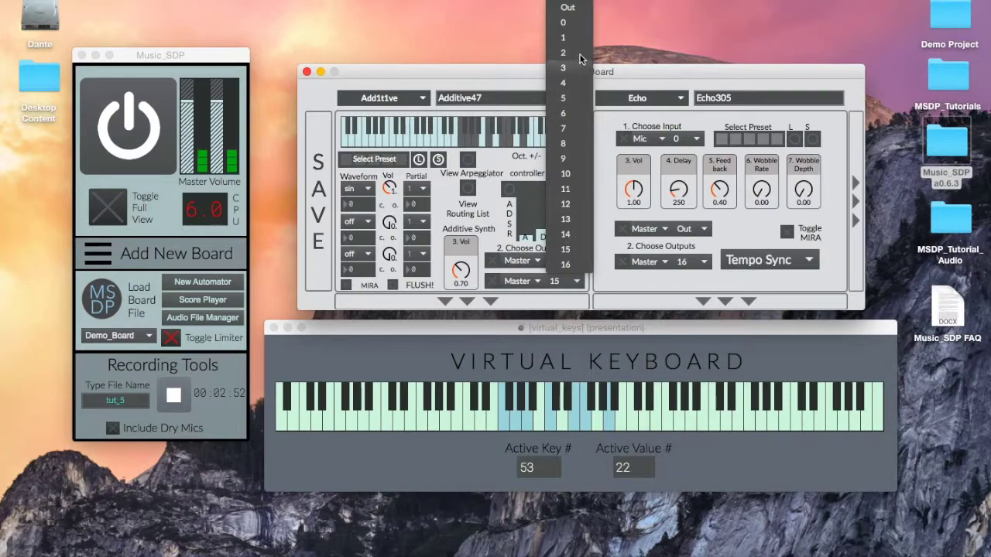
pyautogui.click(501, 251)
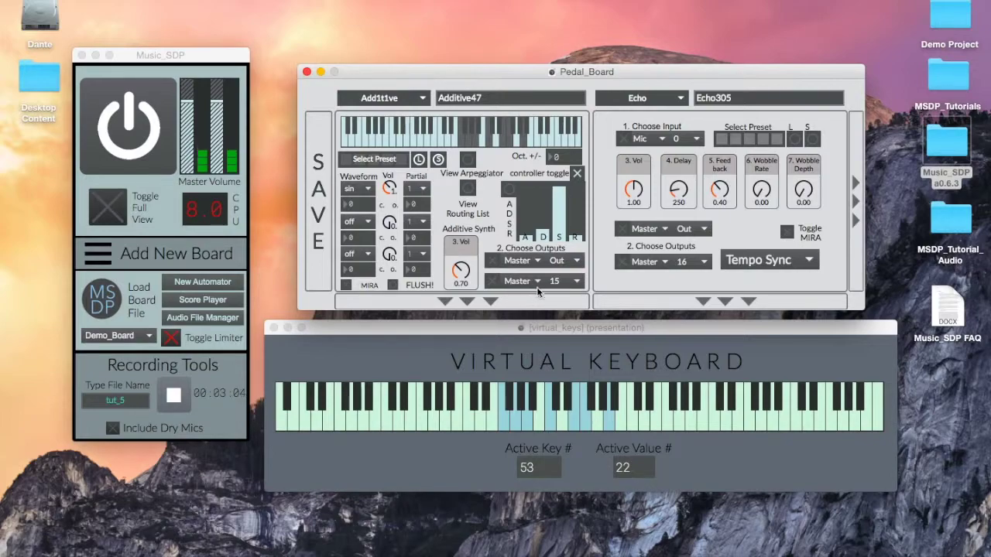
# - Route the Add1t1ve synth's second output to send A, channel 1, and shift the board window slightly
pyautogui.click(513, 287)
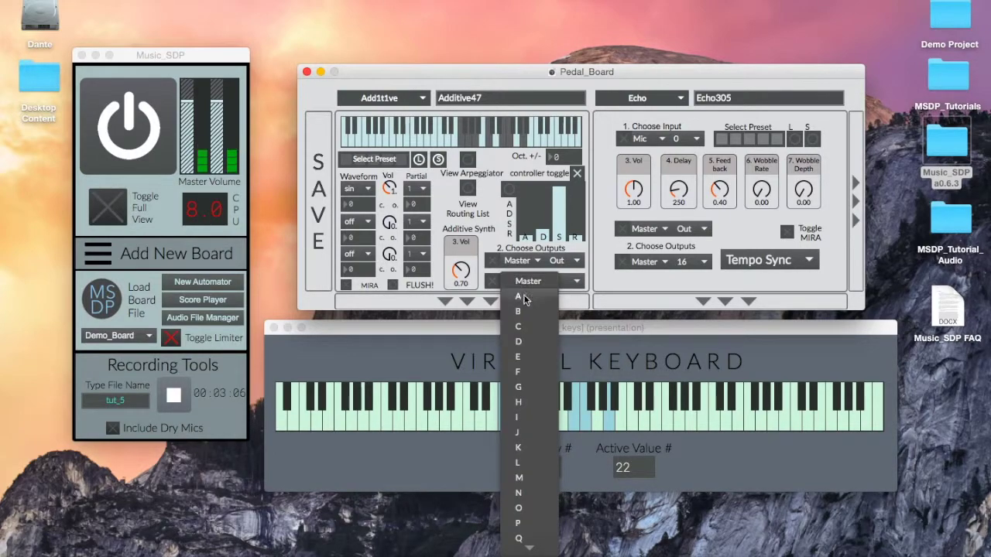
pyautogui.click(527, 299)
pyautogui.click(563, 281)
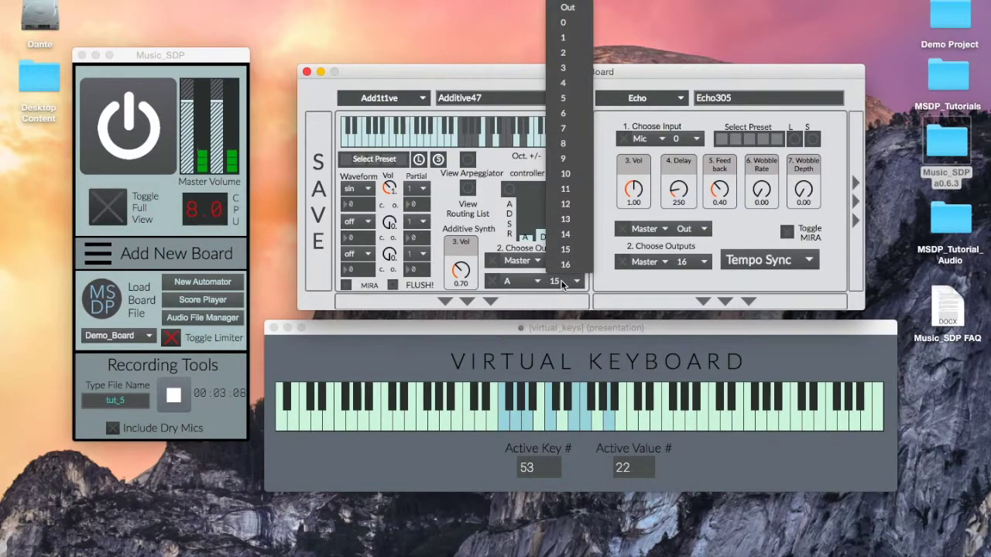
pyautogui.click(572, 40)
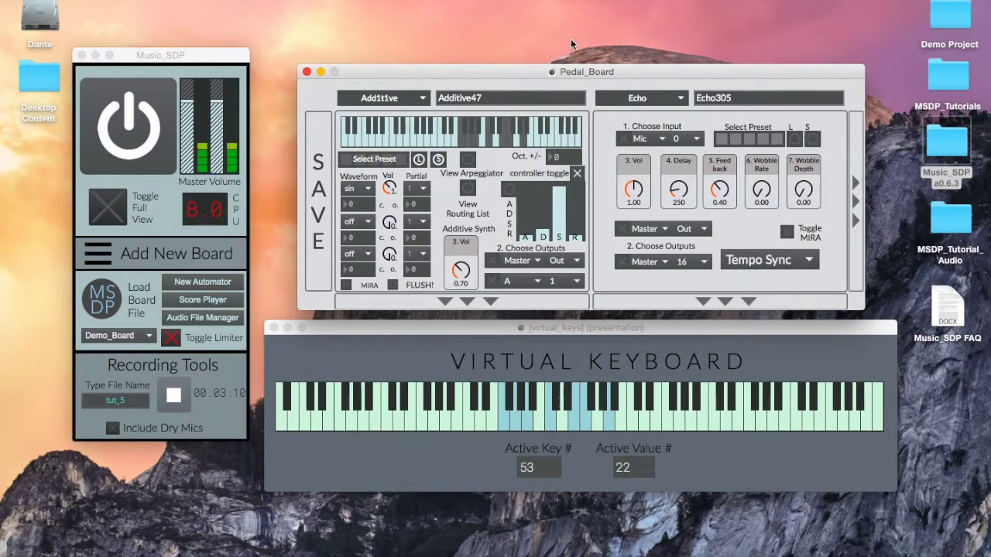
pyautogui.moveTo(582, 58); pyautogui.dragTo(577, 63)
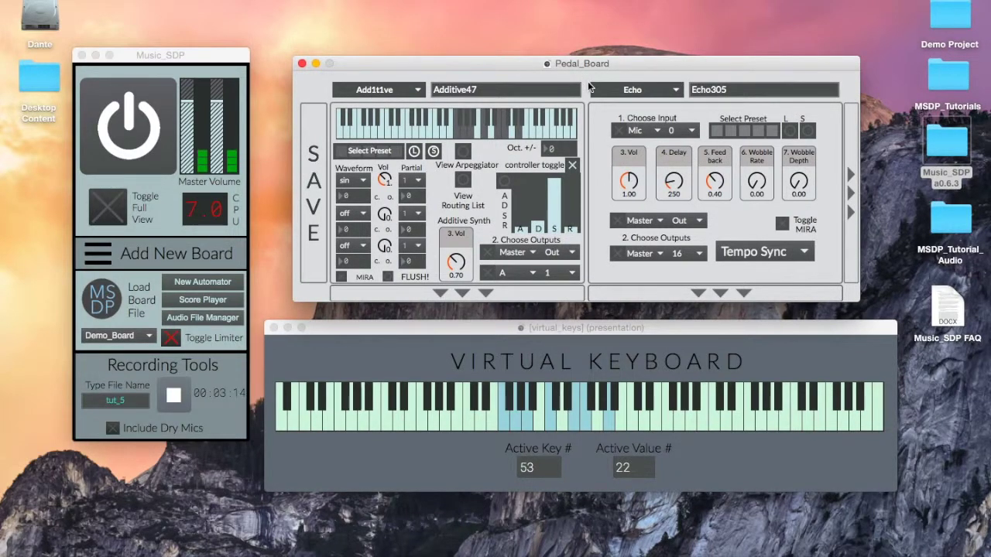
# - Set the Echo's volume to 0.83 and browse the source and channel choices for its input
pyautogui.moveTo(631, 182); pyautogui.dragTo(631, 195)
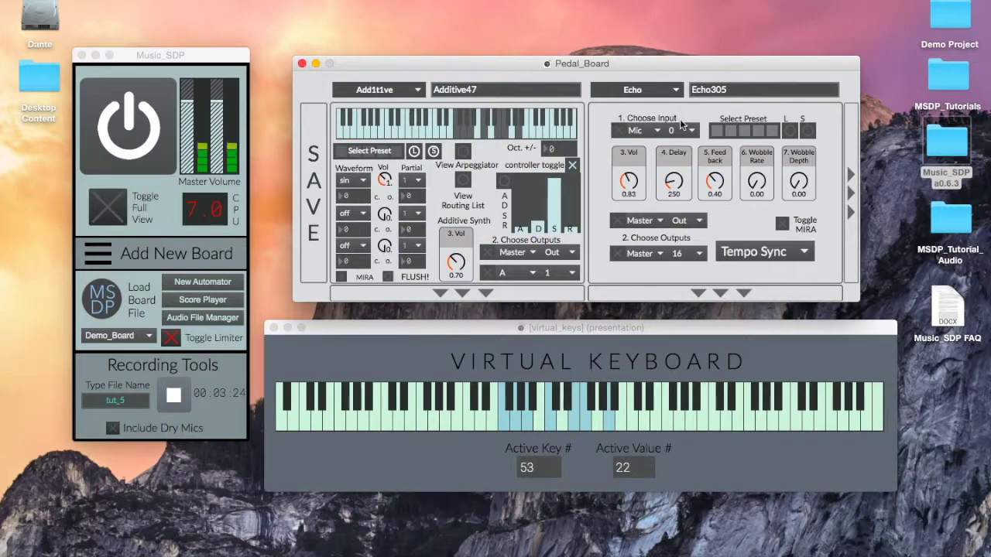
pyautogui.click(635, 133)
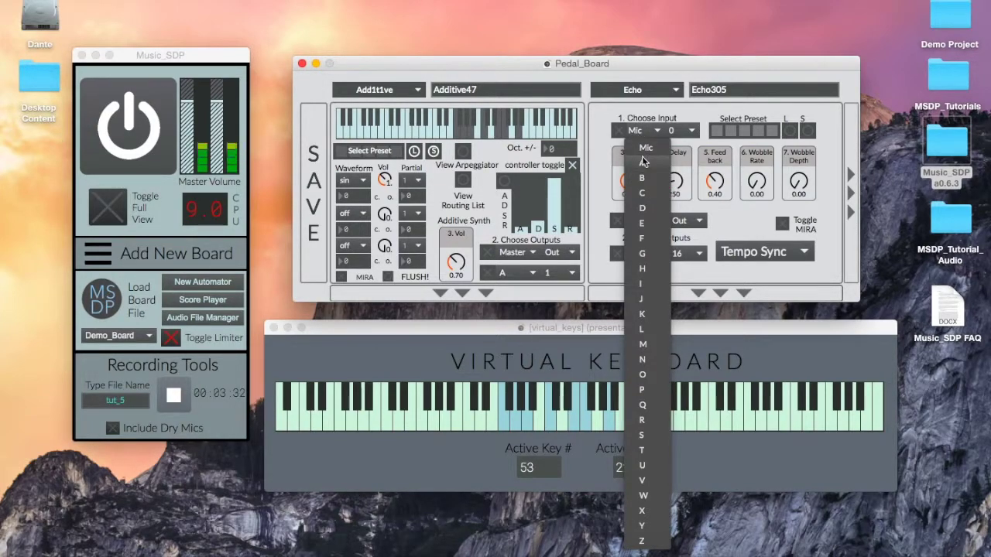
pyautogui.click(682, 130)
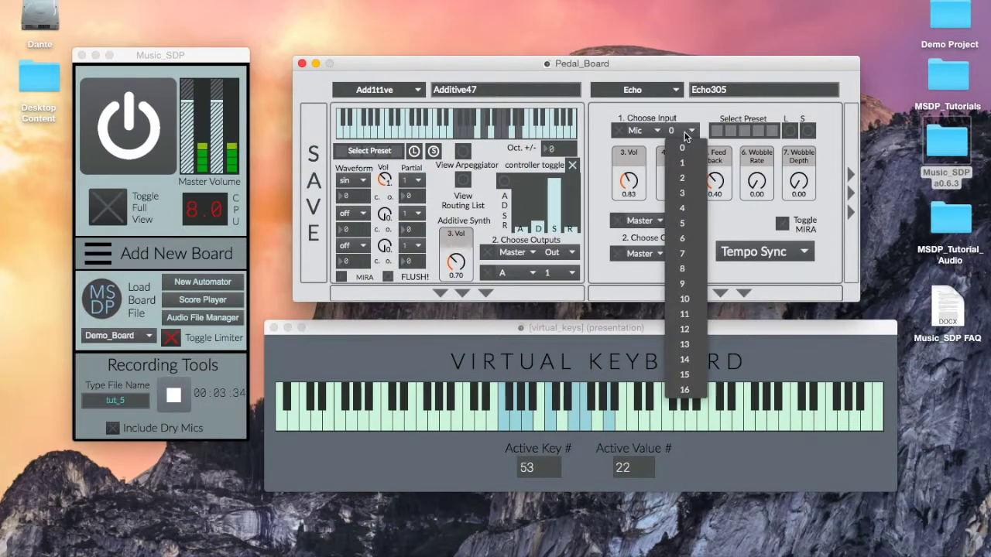
pyautogui.click(605, 147)
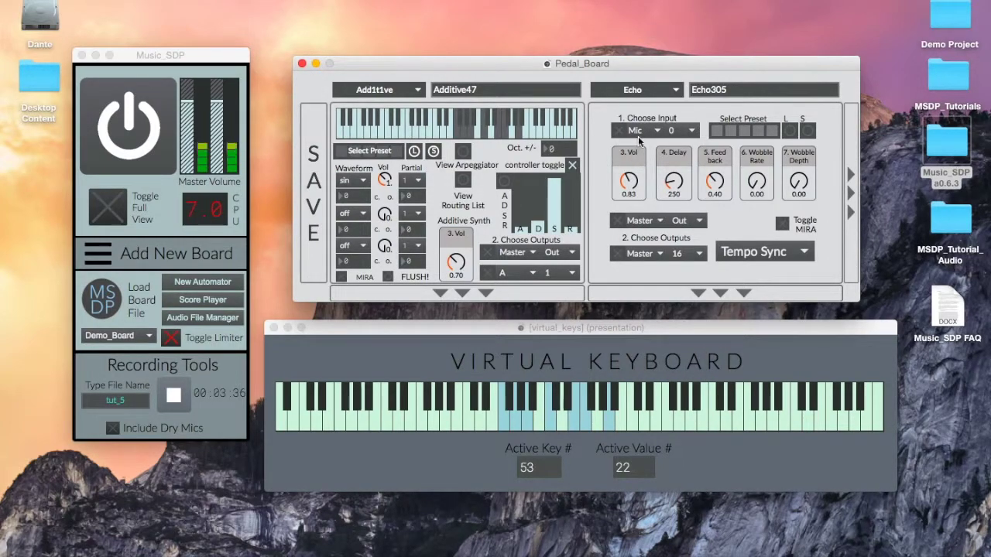
# - Set the Echo's input to A 1 and its second output to B 4
pyautogui.click(642, 137)
pyautogui.click(644, 163)
pyautogui.click(671, 136)
pyautogui.click(678, 161)
# - Set the Echo's volume to 0.64 and its delay to 482
pyautogui.moveTo(674, 183)
pyautogui.mouseDown()
pyautogui.moveTo(675, 160)
pyautogui.moveTo(674, 176)
pyautogui.mouseUp()
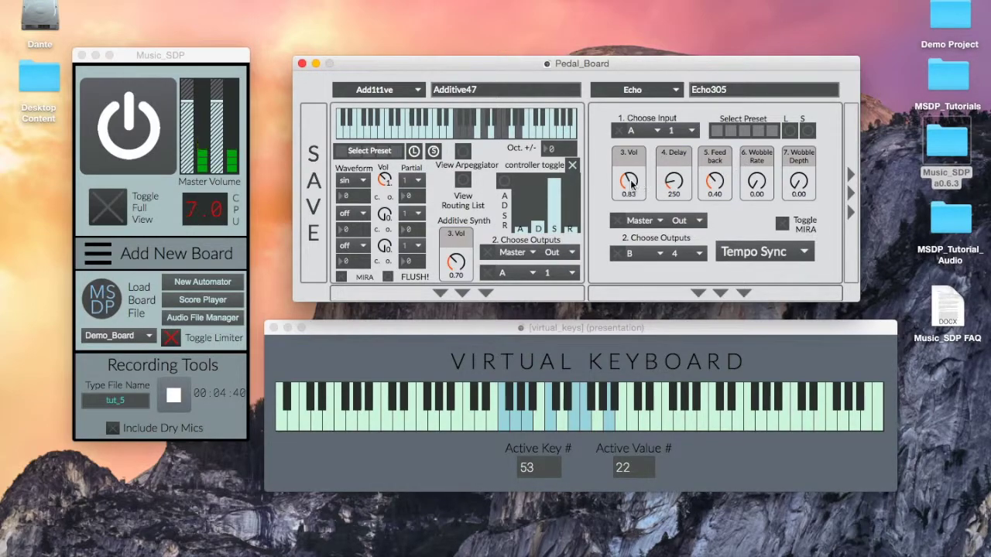
pyautogui.moveTo(628, 180)
pyautogui.mouseDown()
pyautogui.moveTo(629, 163)
pyautogui.moveTo(629, 205)
pyautogui.moveTo(628, 186)
pyautogui.mouseUp()
pyautogui.moveTo(675, 181)
pyautogui.mouseDown()
pyautogui.moveTo(675, 172)
pyautogui.moveTo(675, 195)
pyautogui.moveTo(675, 158)
pyautogui.moveTo(675, 181)
pyautogui.mouseUp()
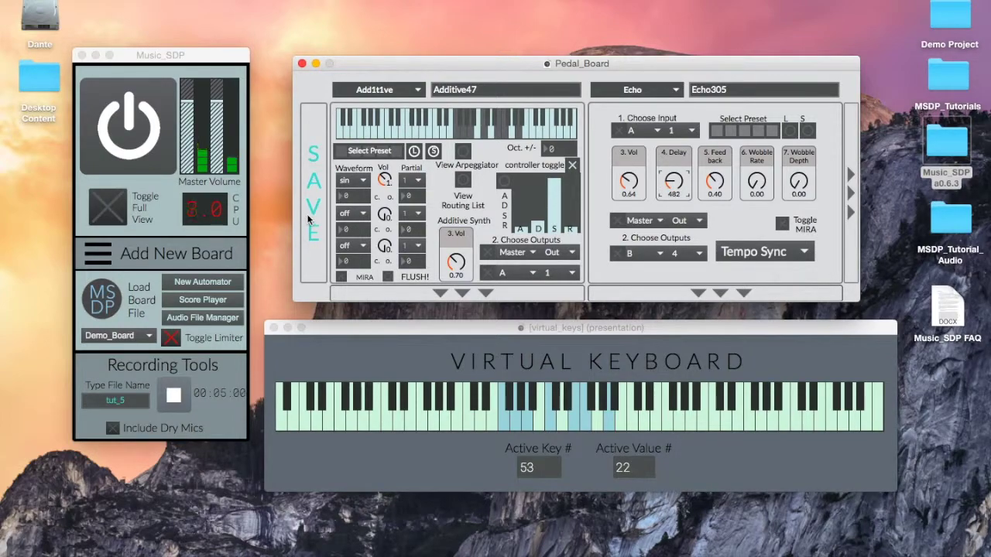
# - Save the board as test1
pyautogui.click(308, 204)
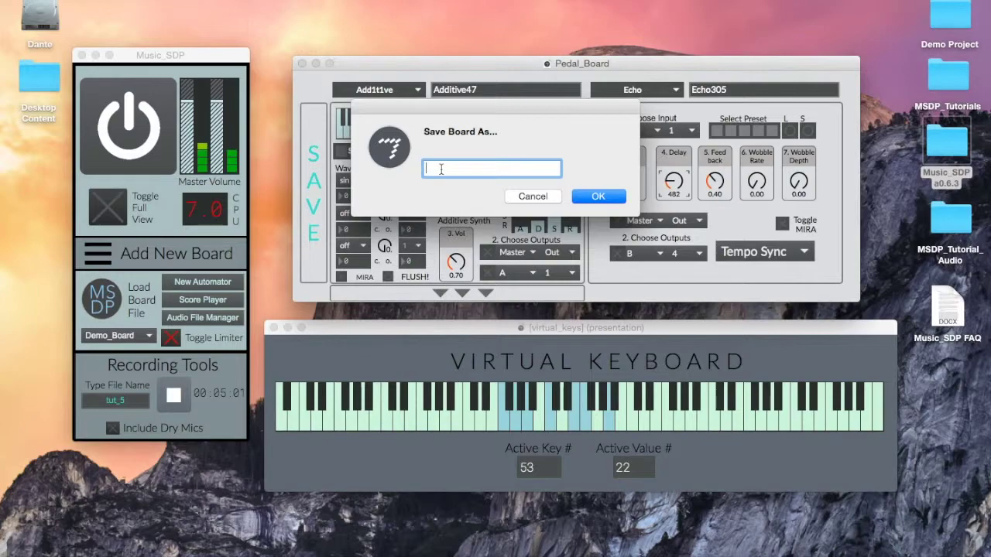
pyautogui.write('echo_s')
pyautogui.press('BackSpace')
pyautogui.press('BackSpace')
pyautogui.press('BackSpace')
pyautogui.press('BackSpace')
pyautogui.press('BackSpace')
pyautogui.press('BackSpace')
pyautogui.write('test')
pyautogui.press('Return')
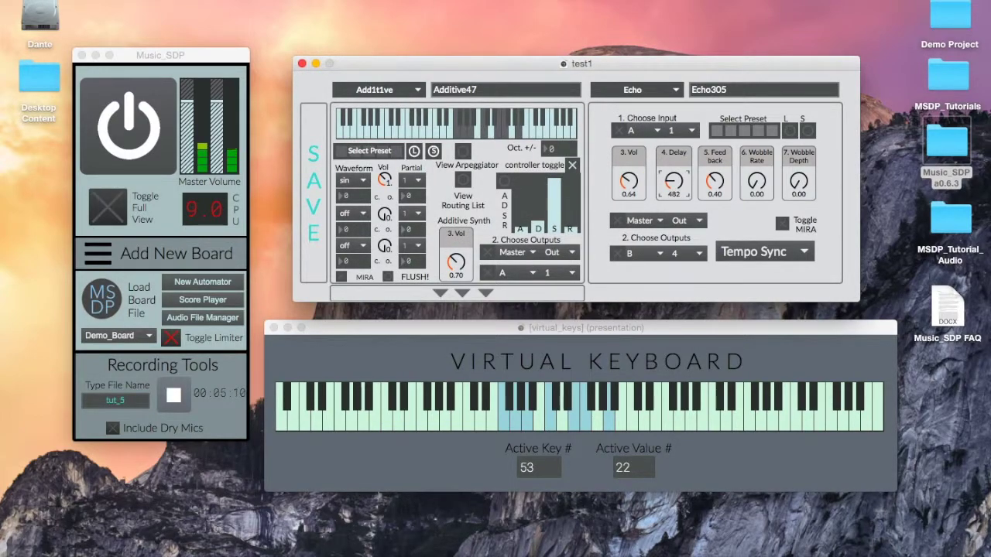
# - Look up the saved test1 board in the list of loadable board files
pyautogui.click(154, 304)
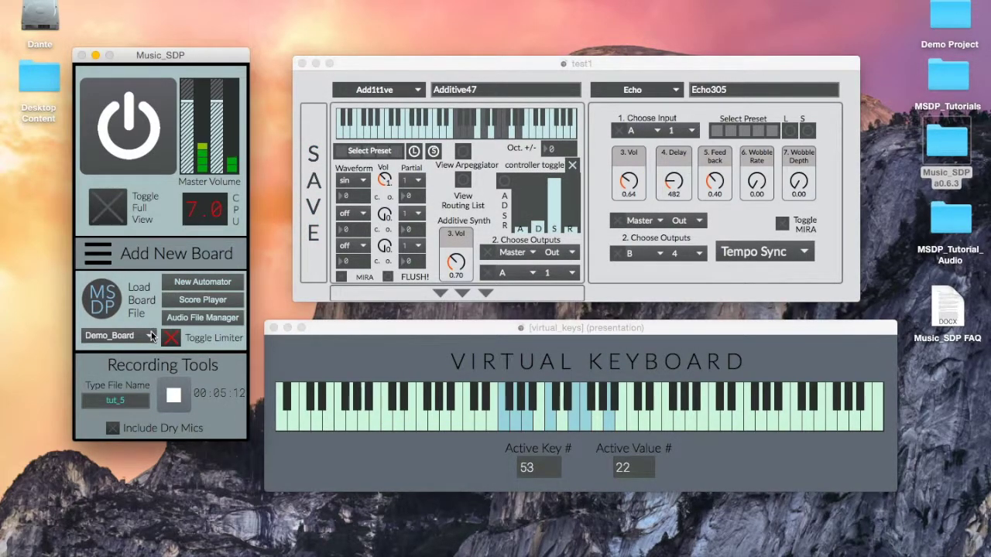
pyautogui.click(151, 335)
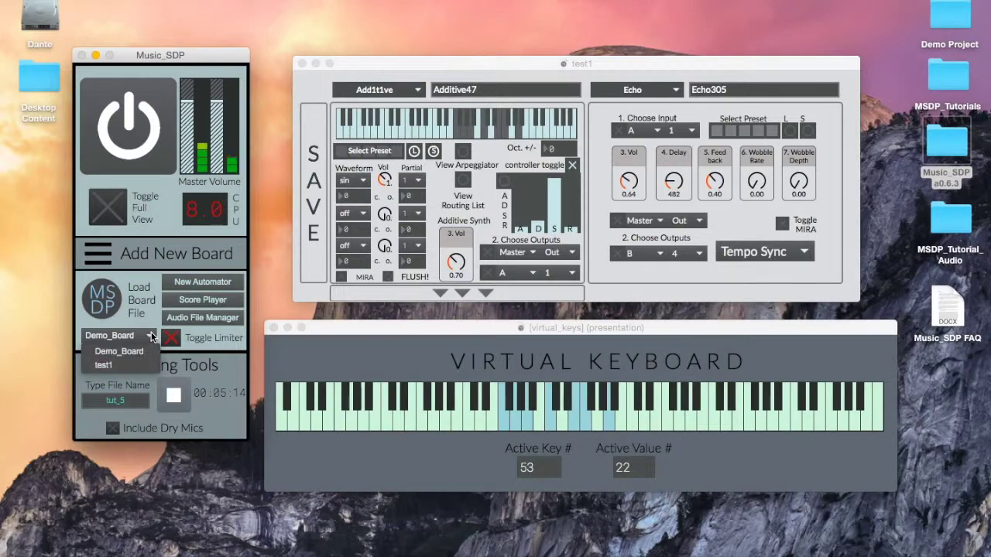
pyautogui.click(128, 368)
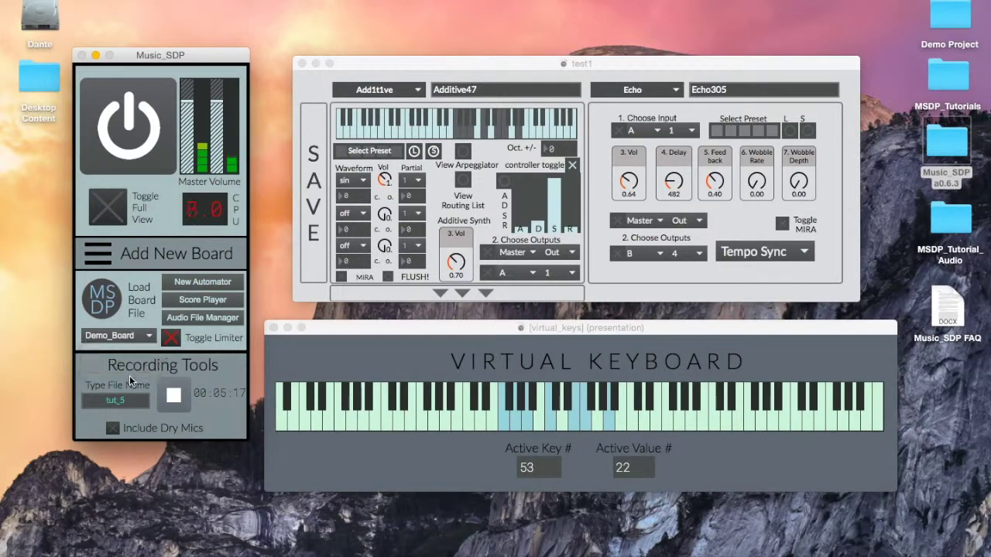
# - Close the test1 board and release all the held notes on the virtual keyboard
pyautogui.click(302, 63)
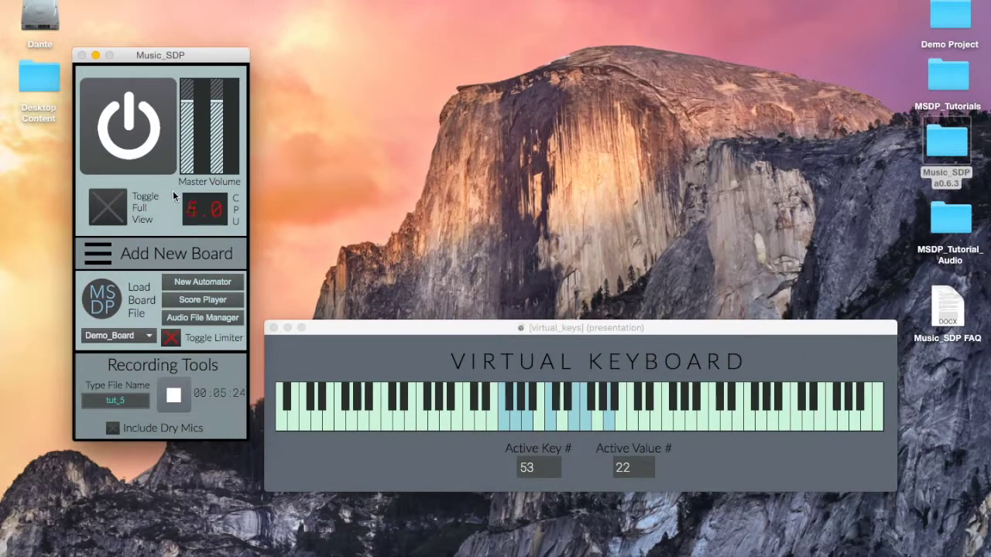
pyautogui.click(501, 416)
pyautogui.click(518, 417)
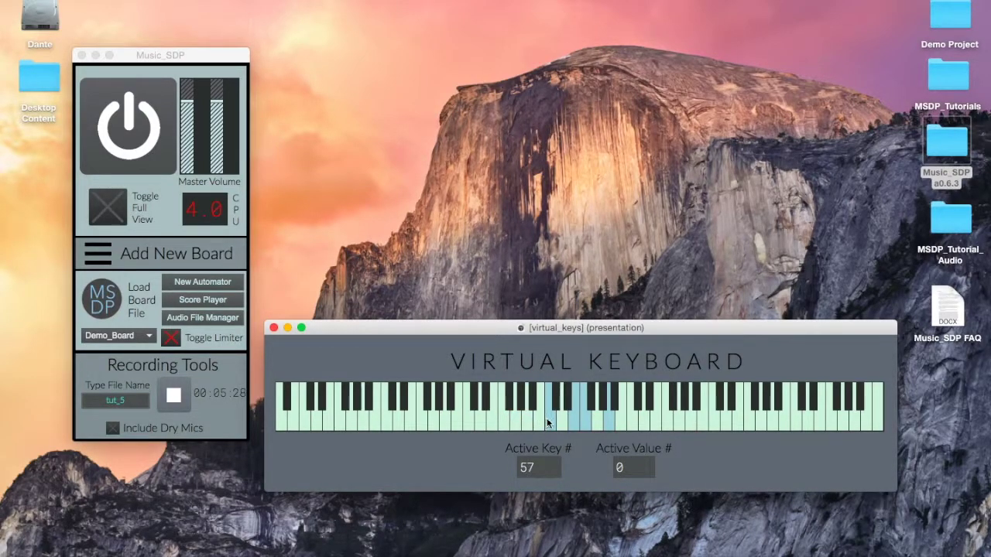
pyautogui.click(571, 417)
pyautogui.click(550, 417)
pyautogui.click(585, 417)
pyautogui.click(608, 417)
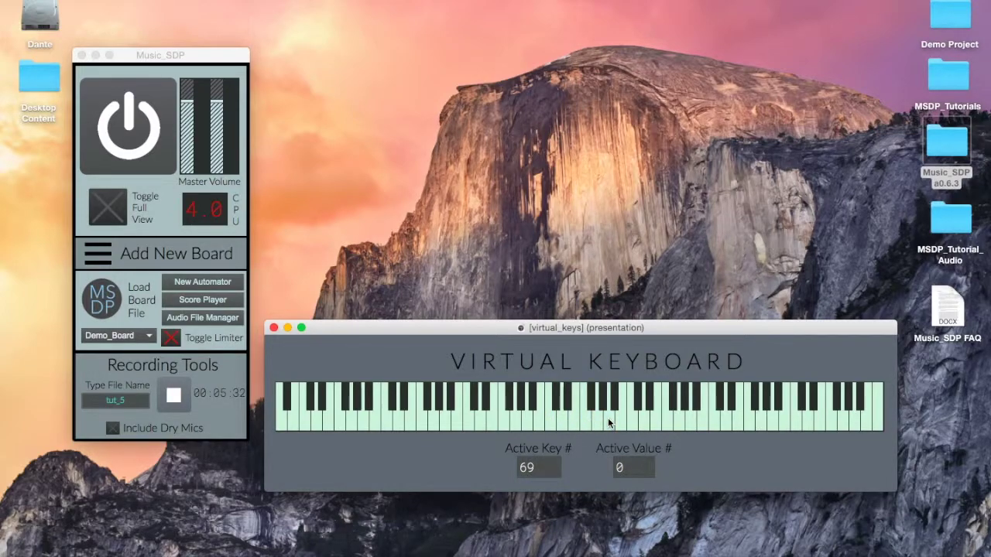
# - Reload the saved test1 board from the list of board files
pyautogui.click(223, 334)
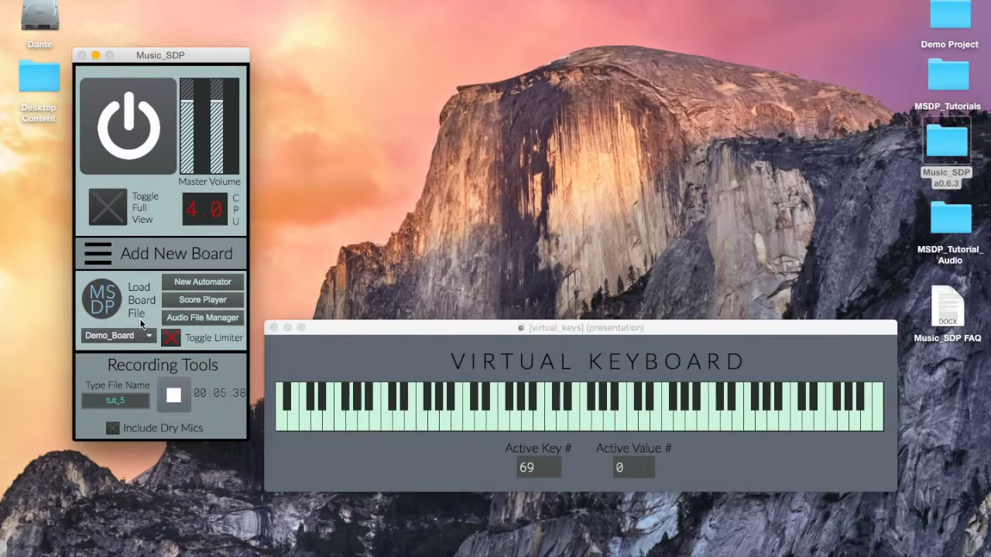
pyautogui.click(173, 397)
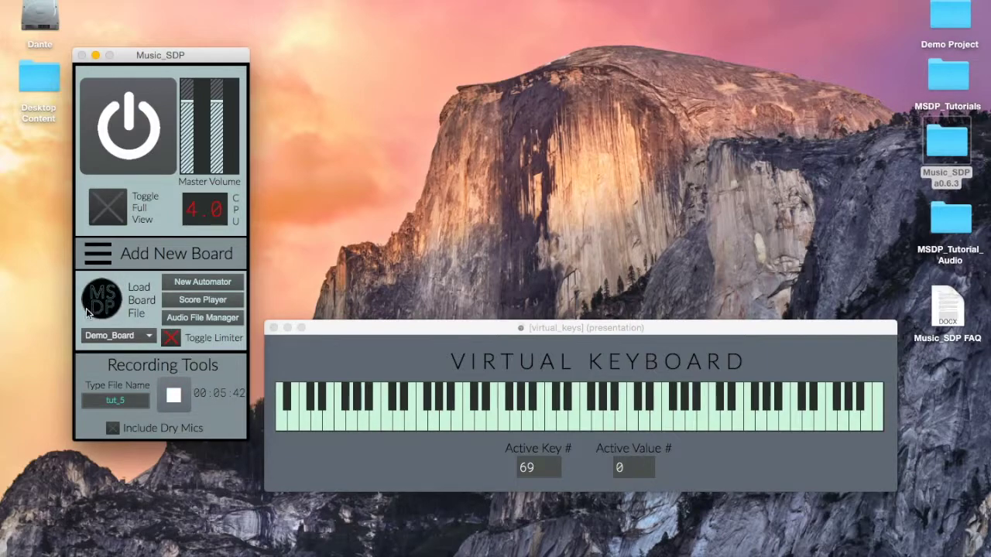
pyautogui.click(106, 336)
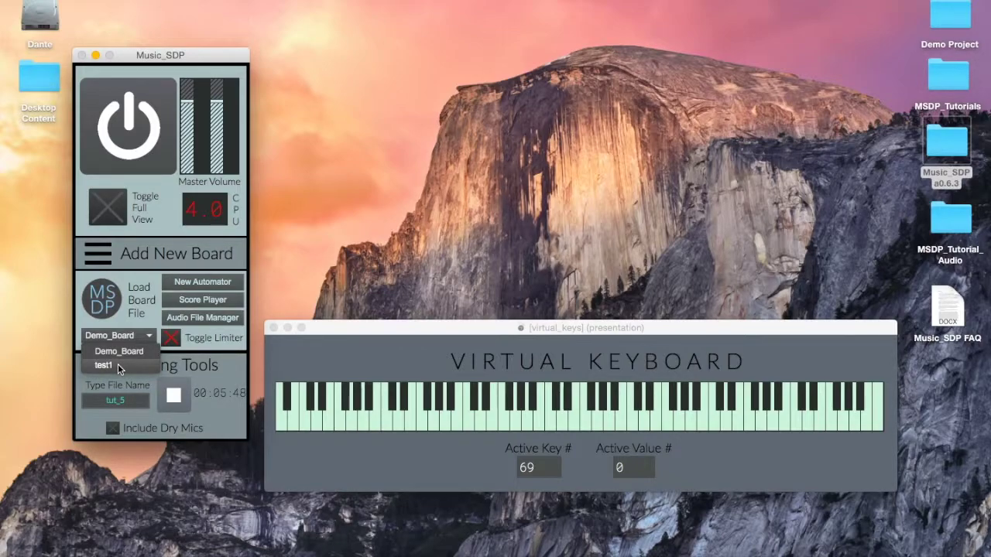
pyautogui.click(117, 364)
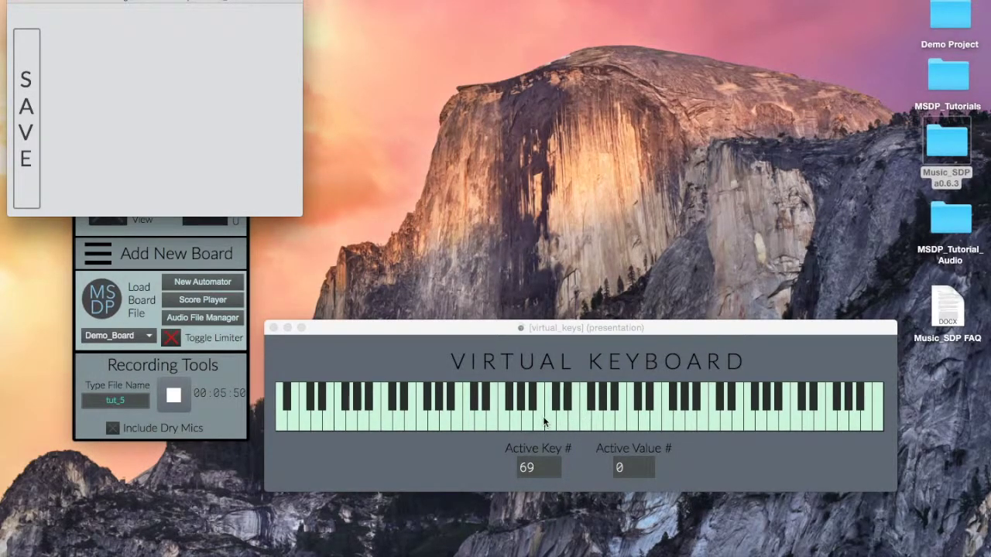
# - Hold a run of adjacent notes up to key 71 on the virtual keyboard and place the test1 board above it
pyautogui.moveTo(543, 416); pyautogui.dragTo(617, 416)
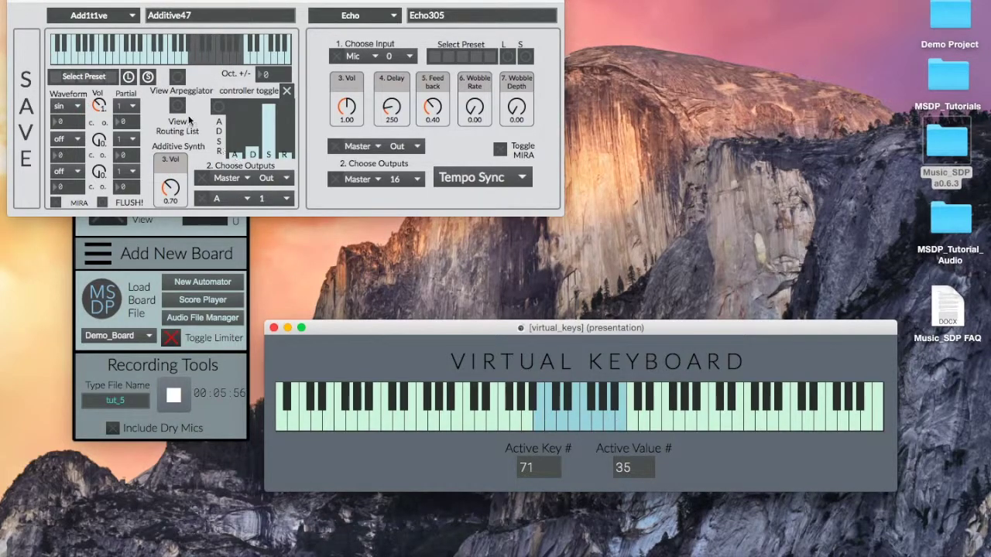
pyautogui.moveTo(202, 0); pyautogui.dragTo(514, 27)
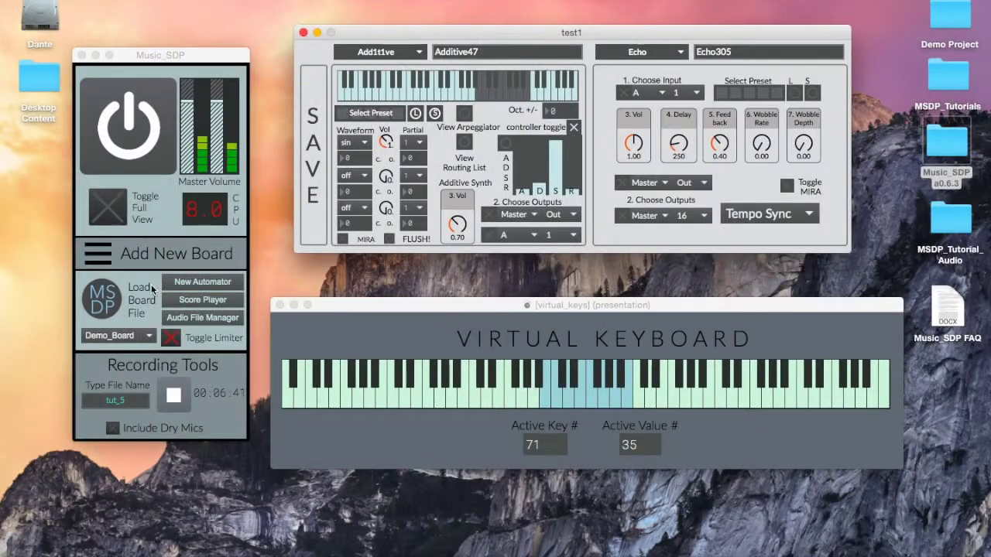
# - Load the Demo_Board file from the project's Saved Boards folder
pyautogui.click(108, 298)
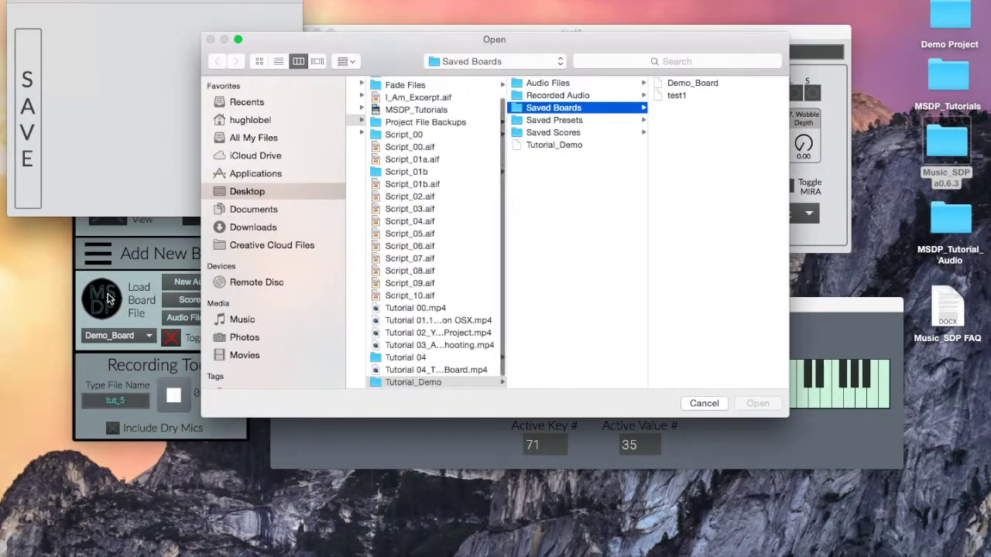
pyautogui.click(701, 82)
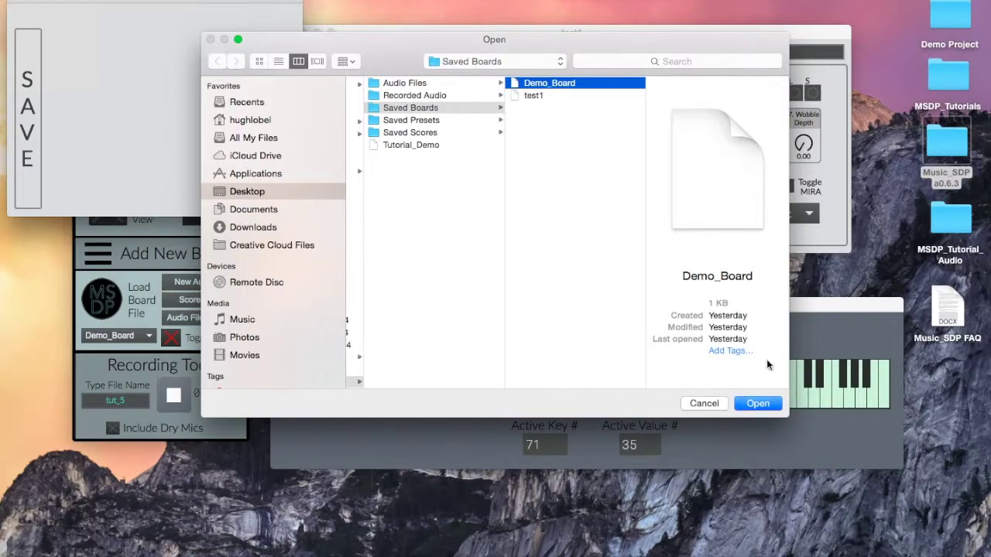
pyautogui.click(757, 403)
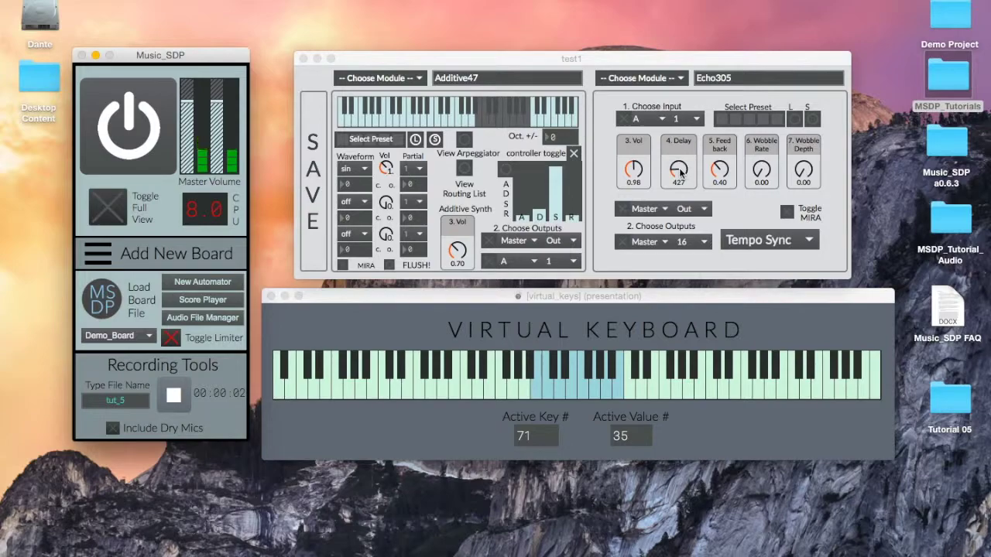
# - Sweep the Echo's delay up to 1000 and back down to 289
pyautogui.moveTo(680, 174); pyautogui.dragTo(680, 128)
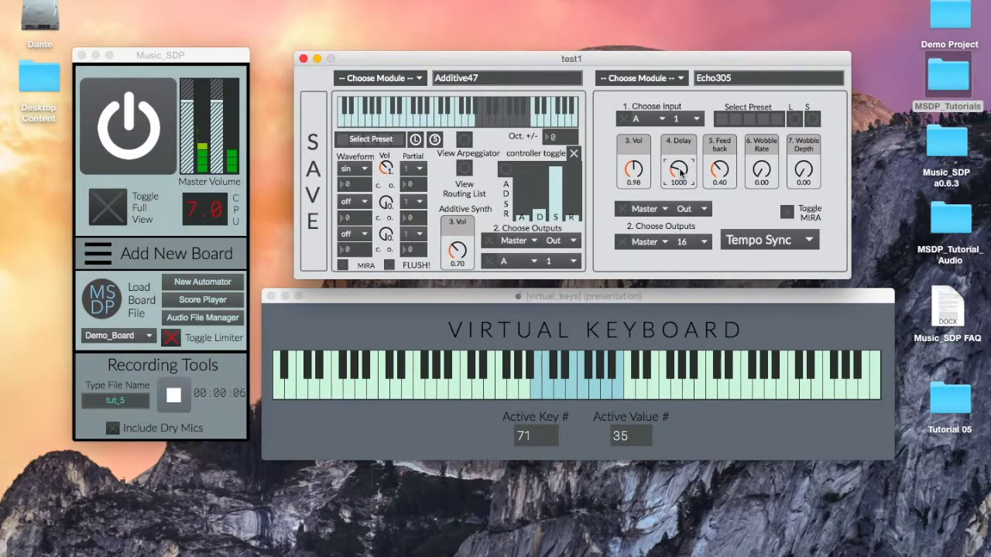
pyautogui.moveTo(680, 175); pyautogui.dragTo(679, 211)
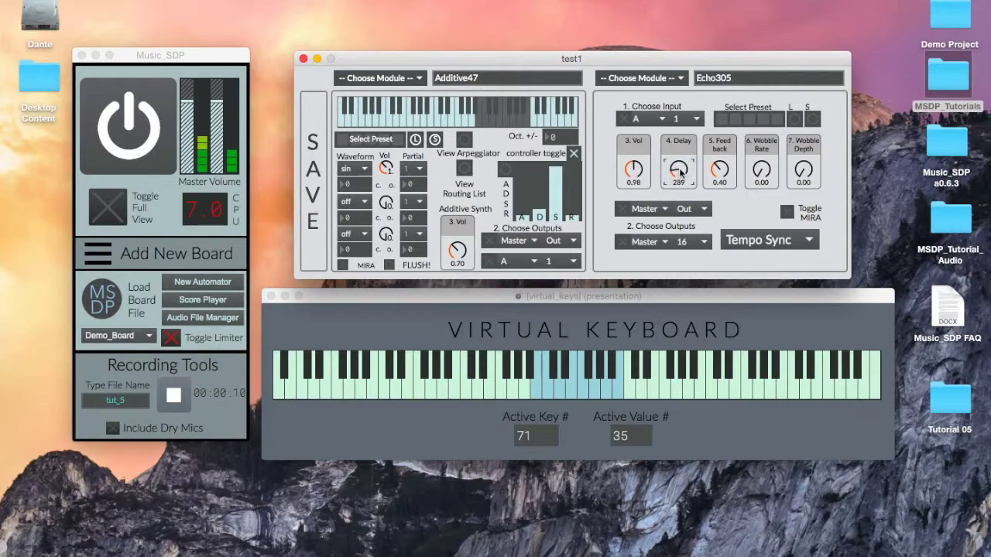